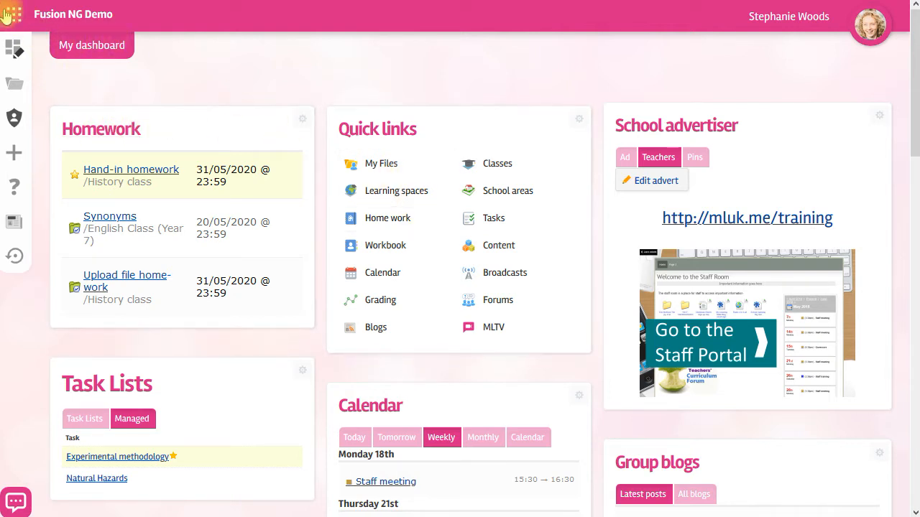
pyautogui.click(14, 18)
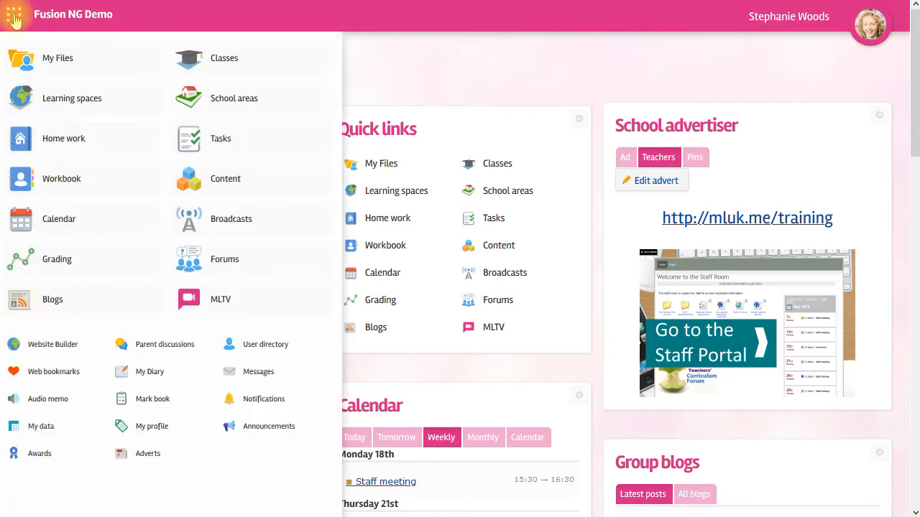
pyautogui.click(395, 67)
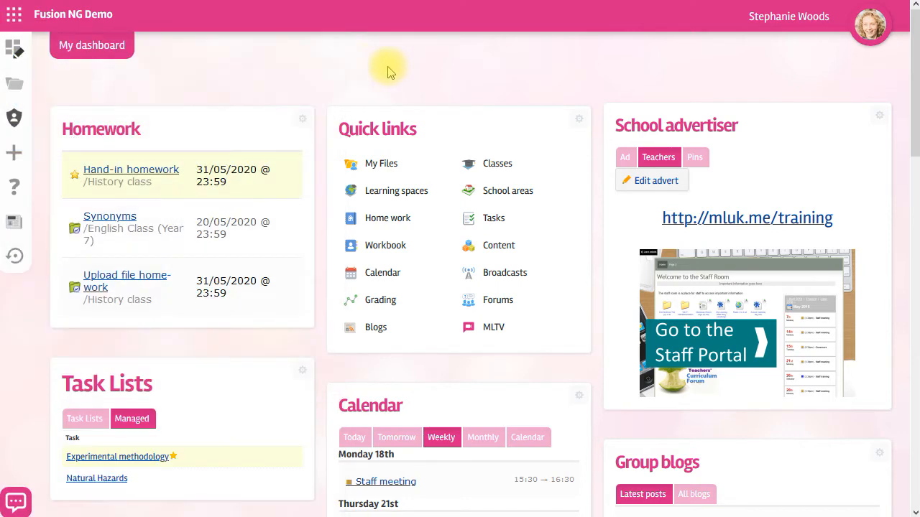
# Step: Start a new homework item and select GCSE Chemistry CH3 as its group
pyautogui.click(14, 159)
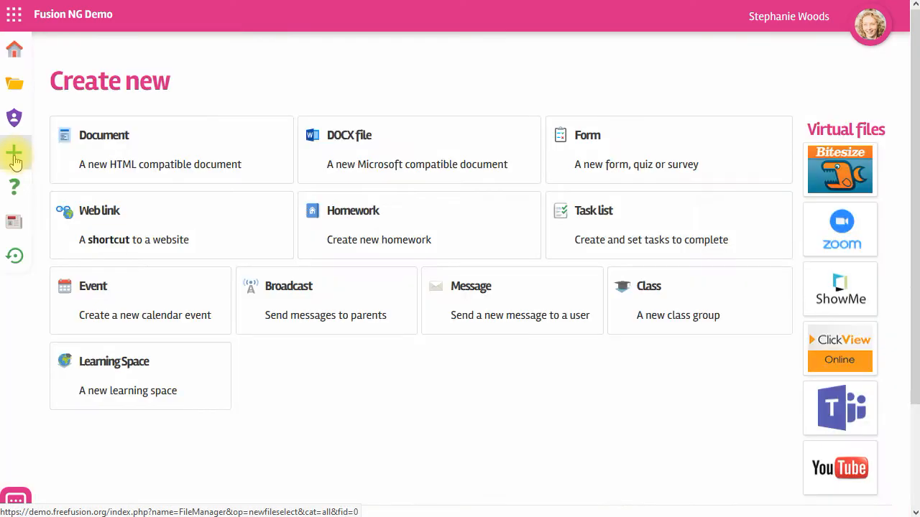
pyautogui.click(361, 221)
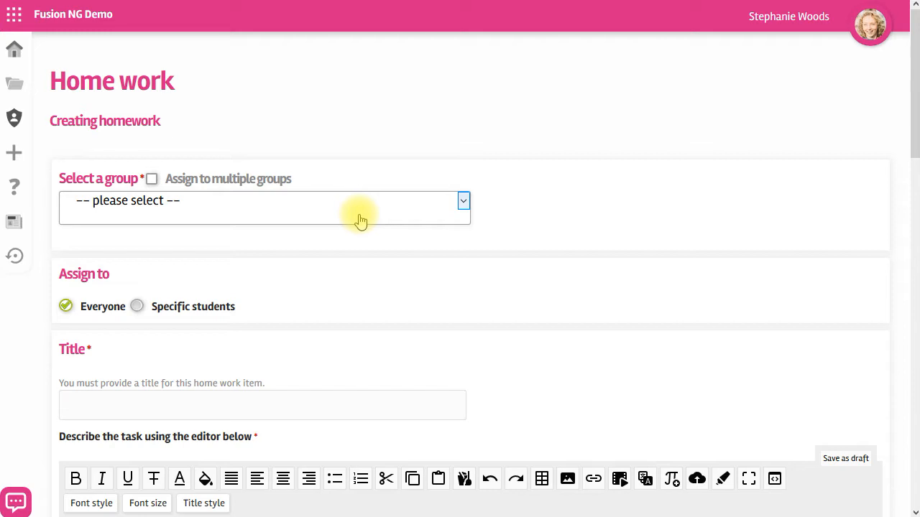
pyautogui.click(173, 205)
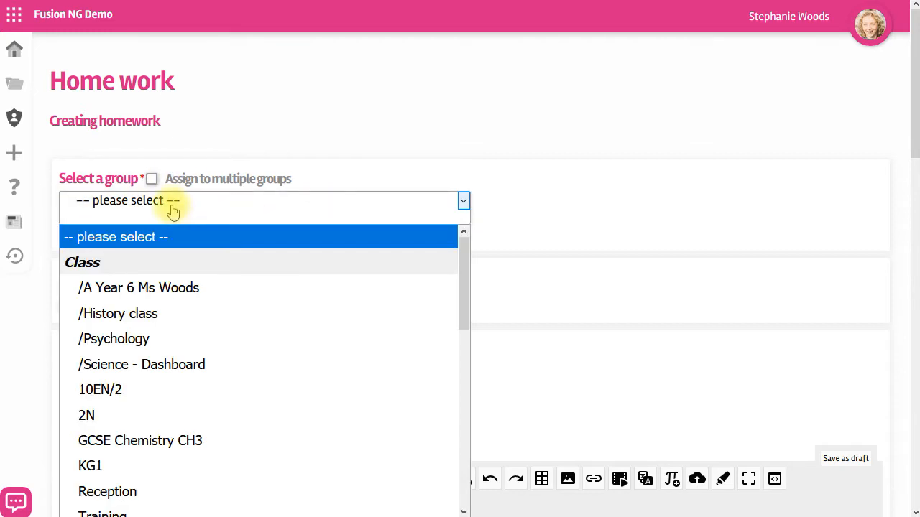
pyautogui.click(195, 440)
# Step: Bring up the list of specific students for the assignment and set it back to Everyone
pyautogui.scroll(-2, 476, 283)
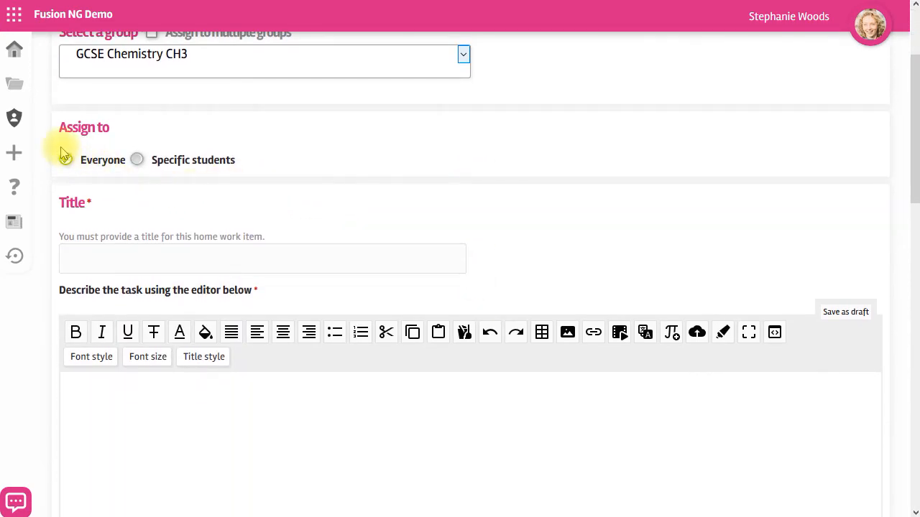
pyautogui.click(105, 155)
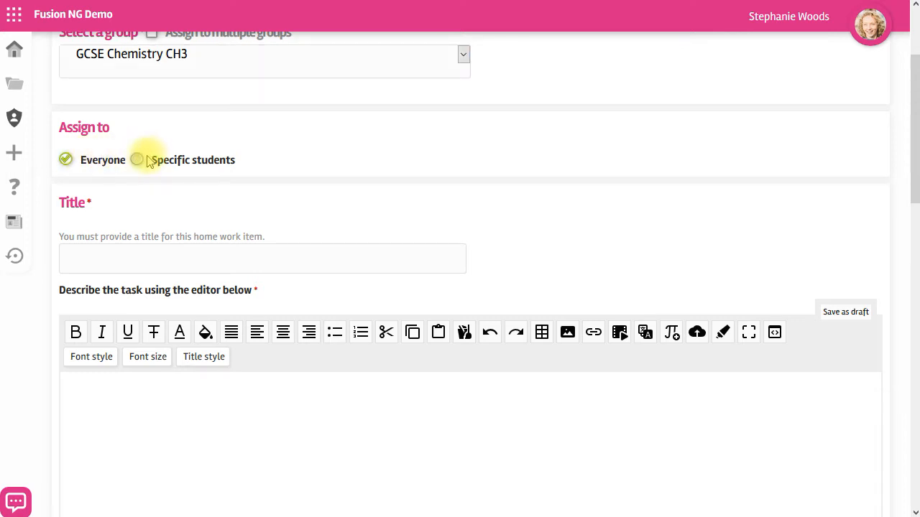
pyautogui.click(138, 161)
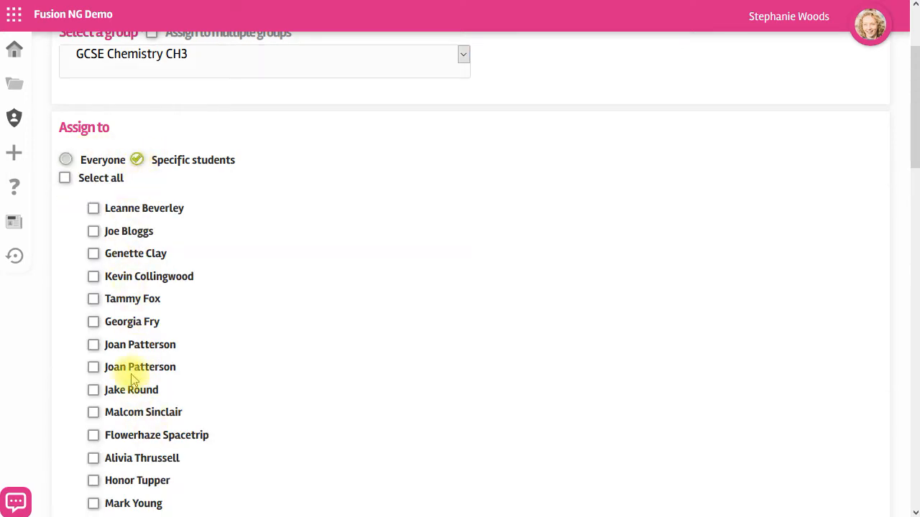
pyautogui.click(66, 161)
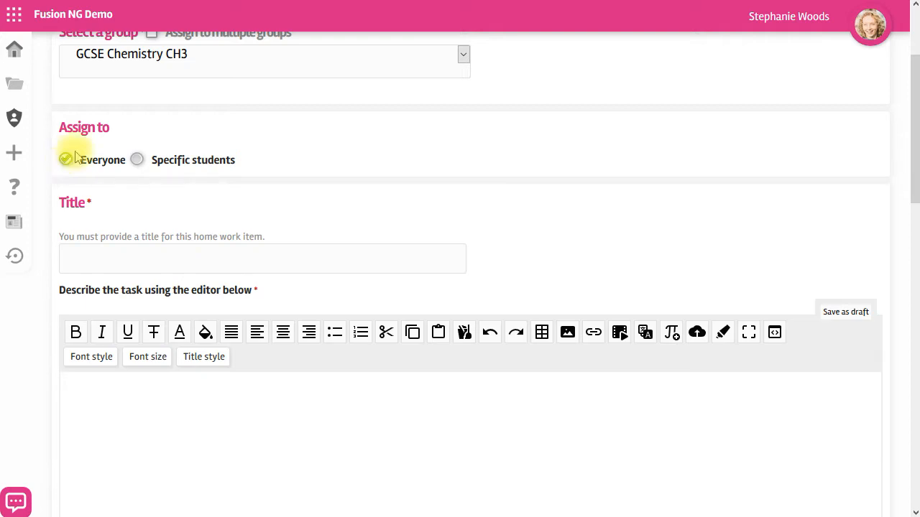
# Step: Give the homework the title "Chemistry Past Paper"
pyautogui.scroll(-2, 294, 232)
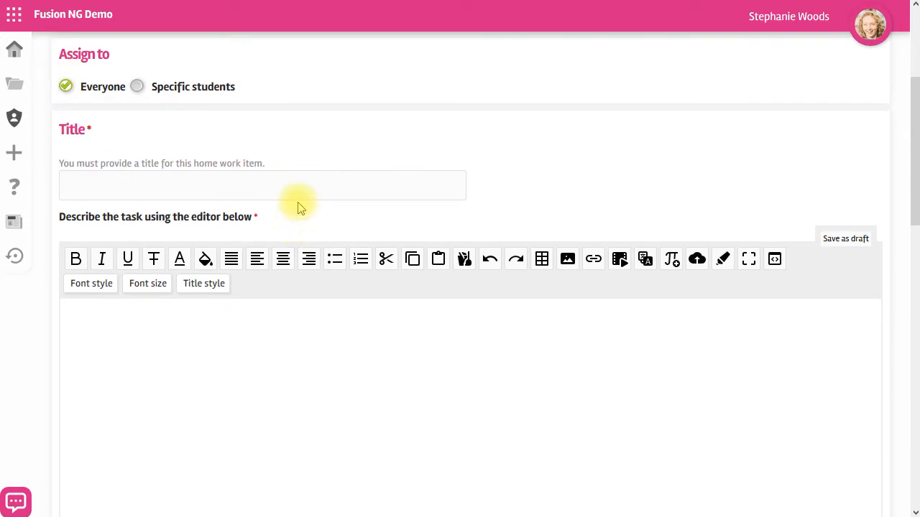
pyautogui.click(287, 187)
pyautogui.write('Chemistry Past Paper')
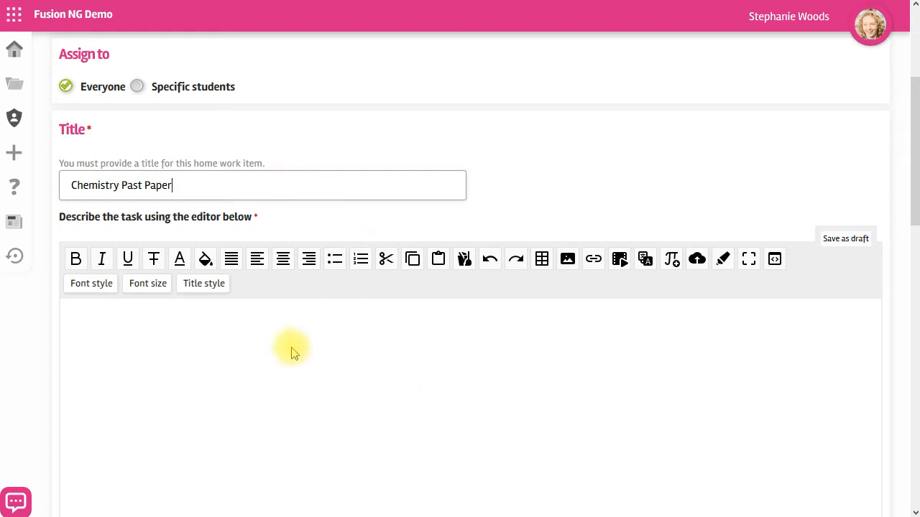
# Step: Enter instructions: "Watch the video on exam techniques. Thinking about what you learn from the video, complete the attached exam past paper in a separate file and upload"
pyautogui.scroll(-2, 373, 386)
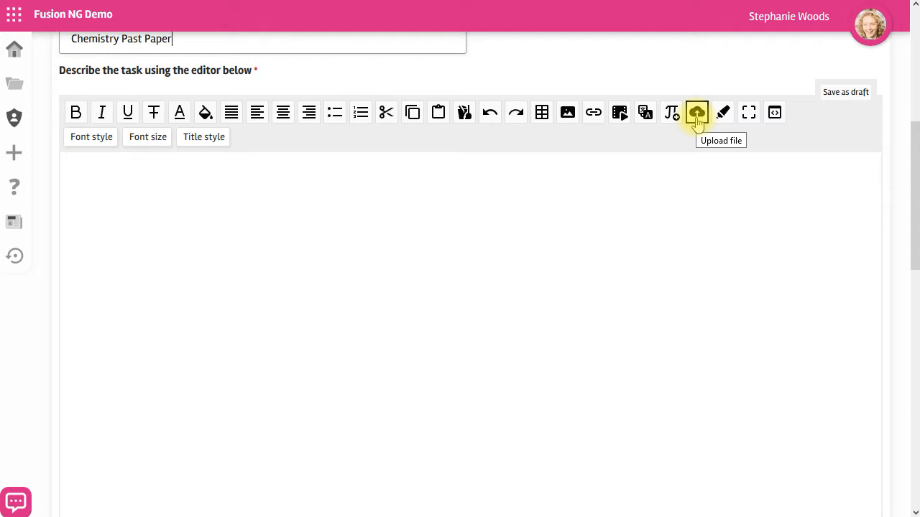
pyautogui.click(347, 284)
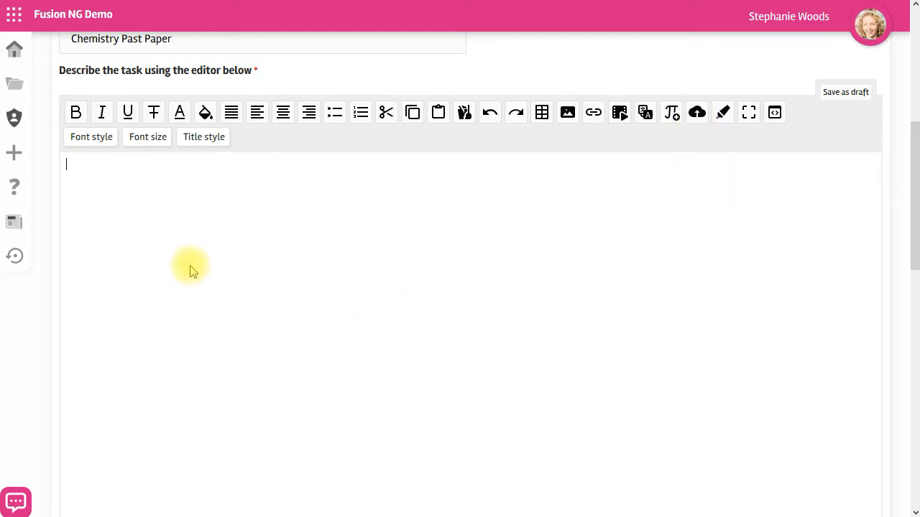
pyautogui.write('Watch the video on exam techniques. Thinking about what you learn from the video, complete the attached exam past paper in a separate file and upload')
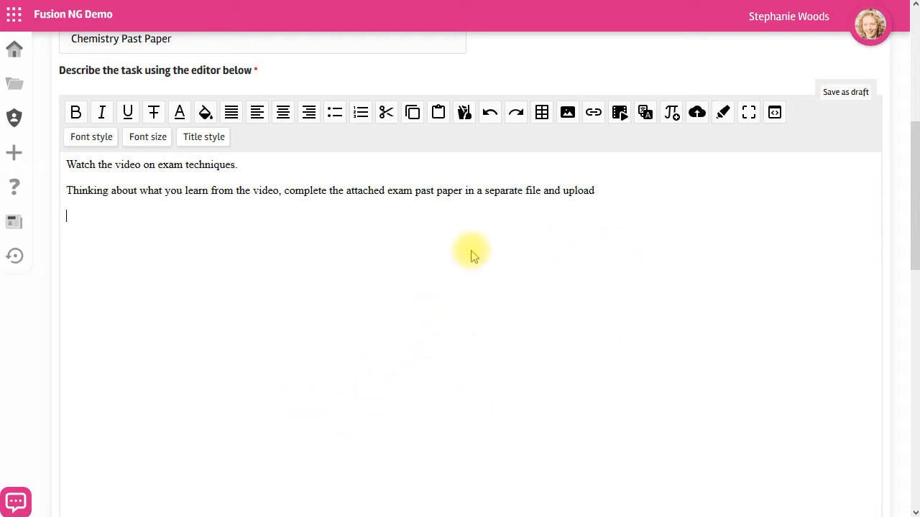
# Step: Insert the video on how to answer exam questions from the GCSE Chemistry CH3 class resources, at Normal (640x480) size with normal alignment
pyautogui.click(620, 113)
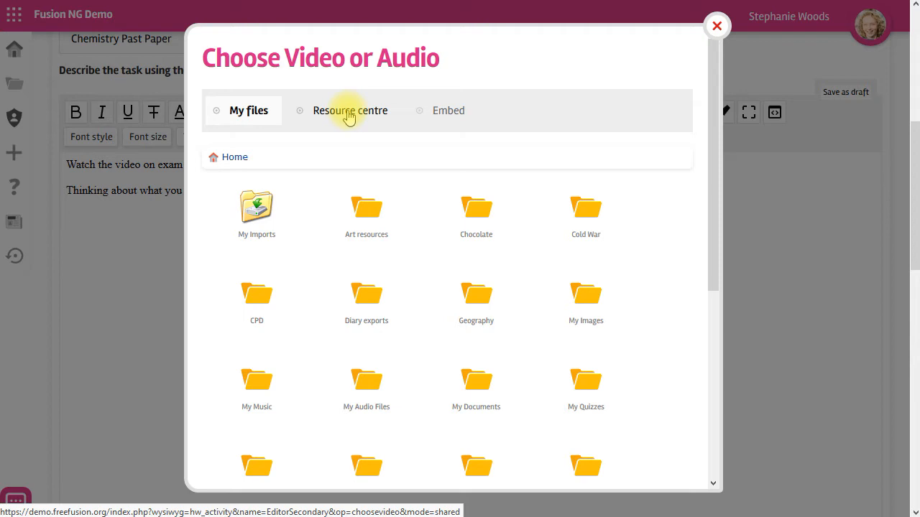
pyautogui.click(349, 117)
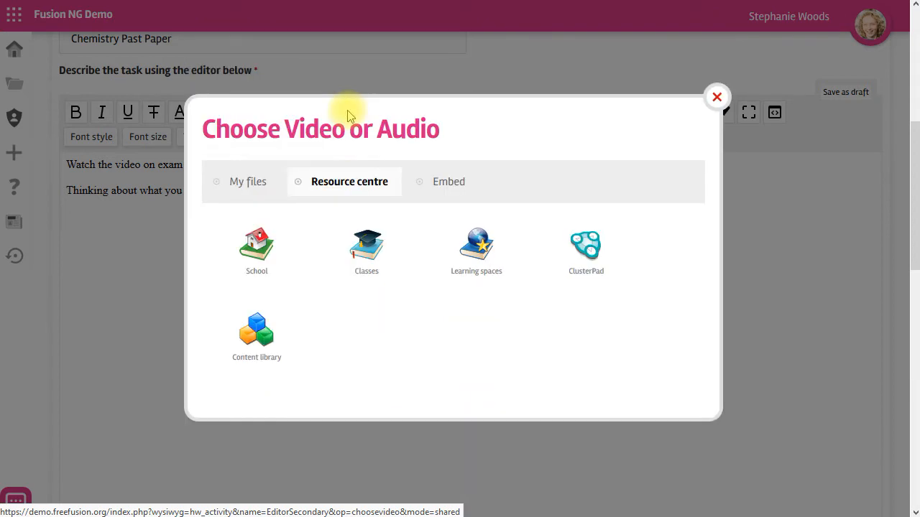
pyautogui.click(364, 247)
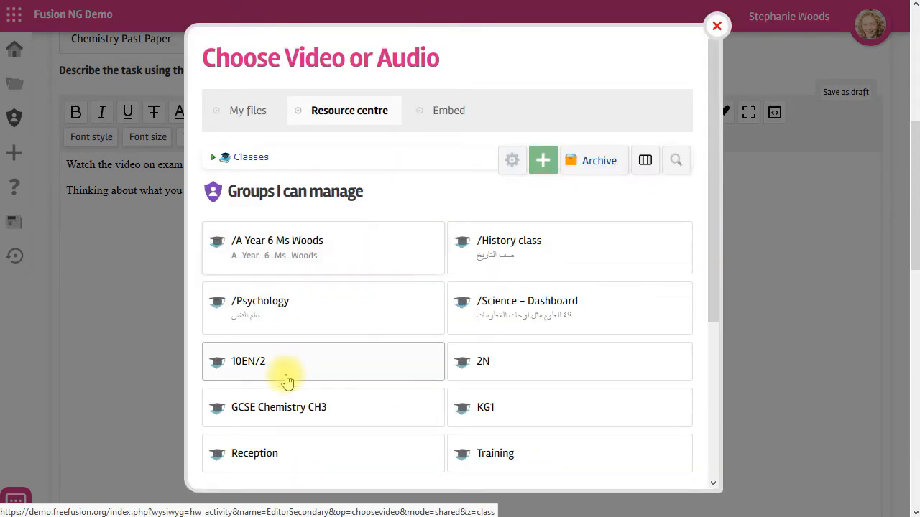
pyautogui.click(279, 410)
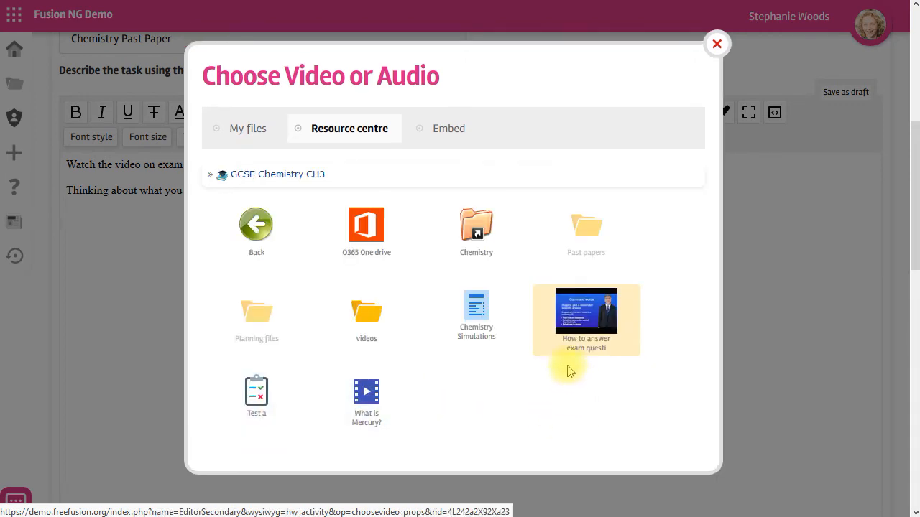
pyautogui.click(577, 314)
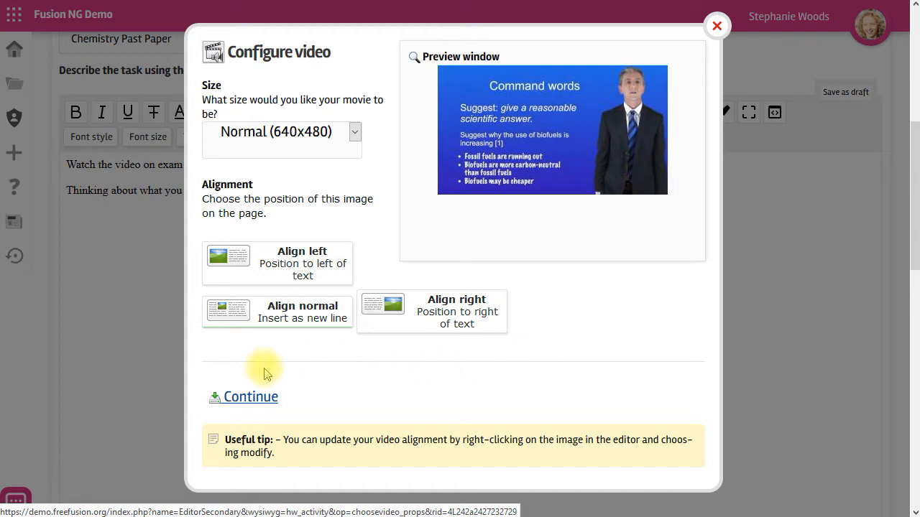
pyautogui.click(252, 397)
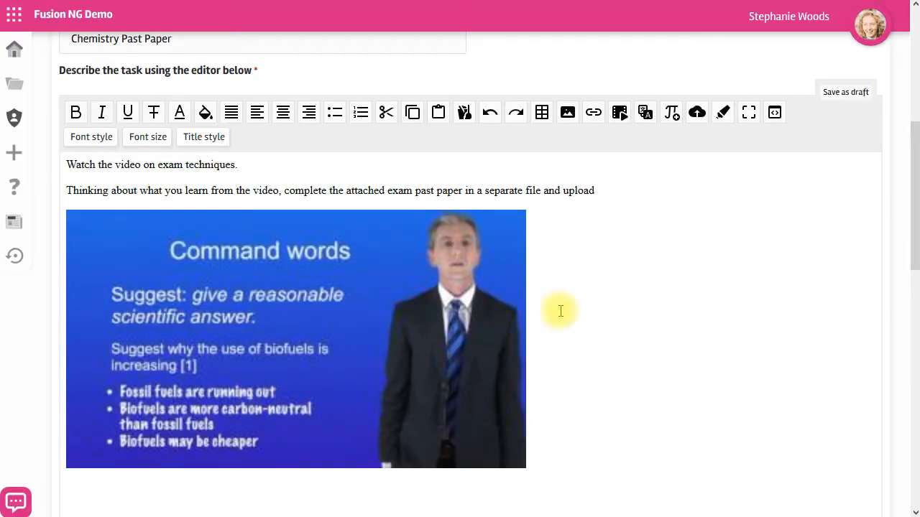
# Step: Change both lines of the task instructions above the video to font Size 5
pyautogui.moveTo(612, 191); pyautogui.dragTo(57, 174)
pyautogui.click(148, 137)
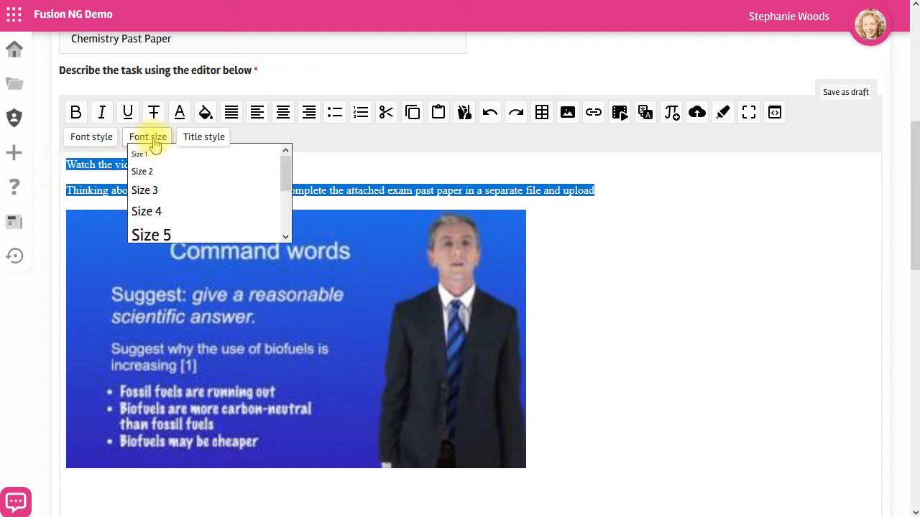
pyautogui.scroll(-2, 170, 191)
pyautogui.scroll(-2, 171, 197)
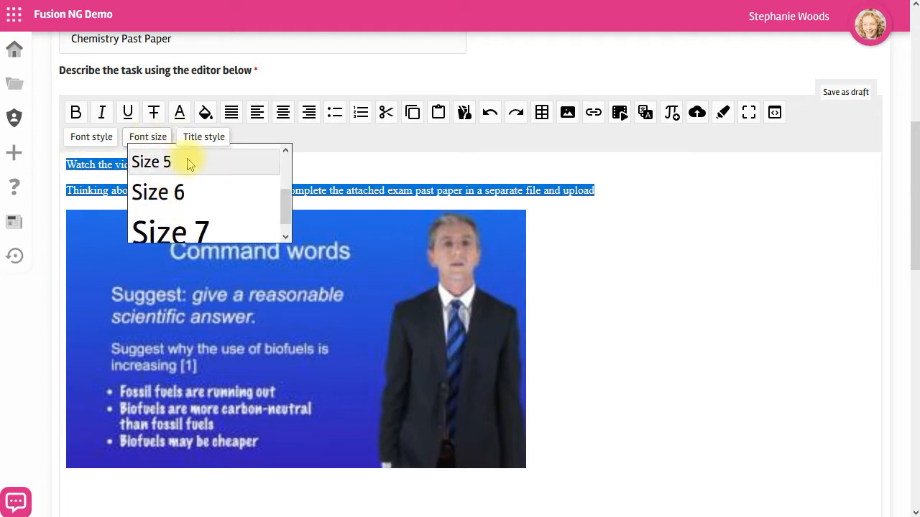
pyautogui.click(151, 164)
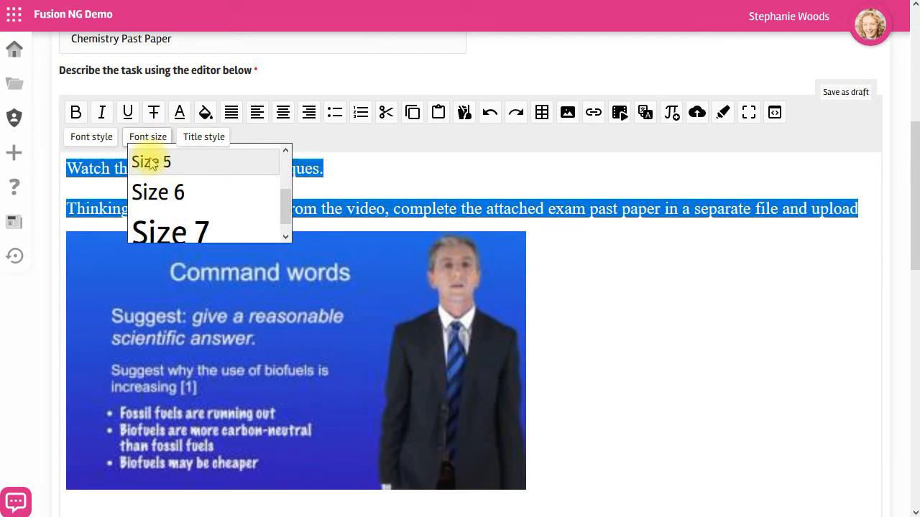
pyautogui.click(631, 336)
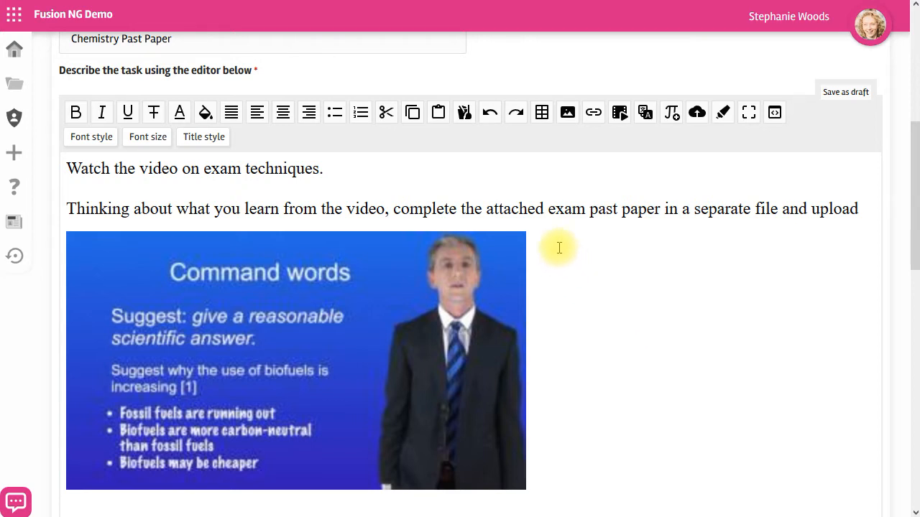
pyautogui.moveTo(486, 209); pyautogui.dragTo(661, 209)
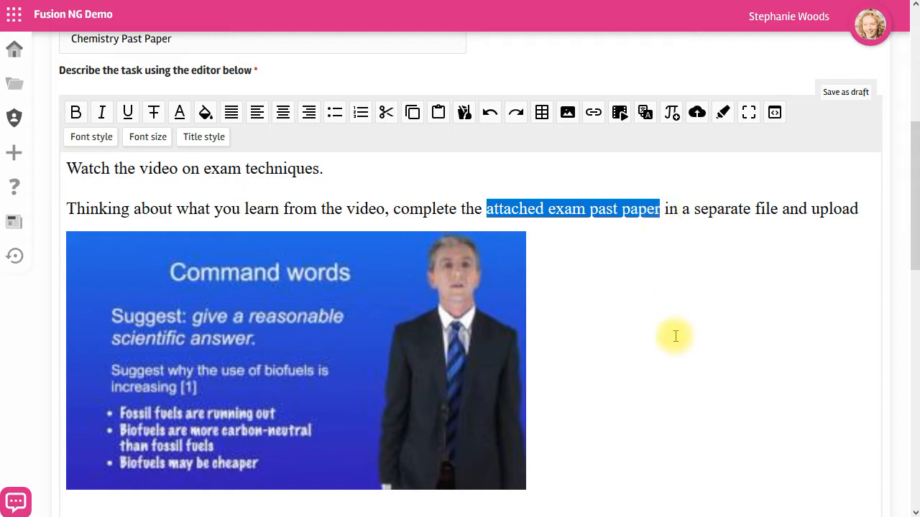
pyautogui.click(626, 304)
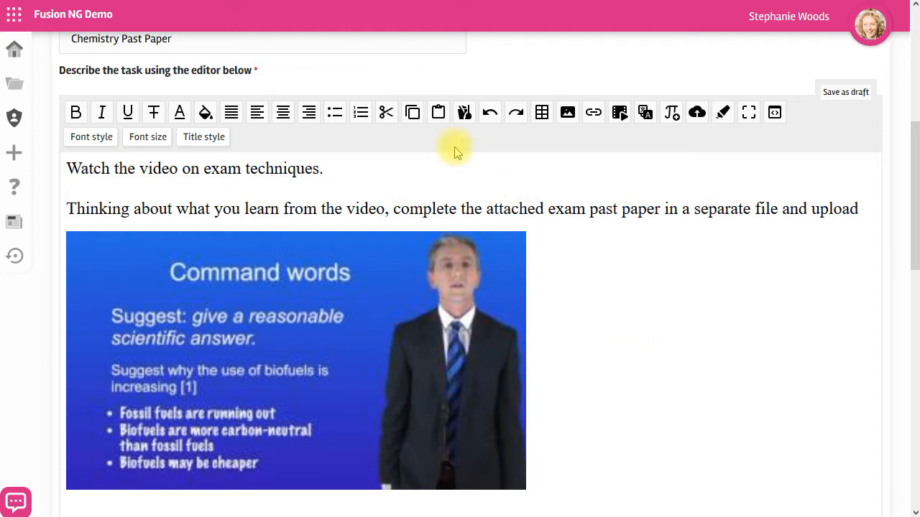
# Step: Set the homework's related subject to Chemistry
pyautogui.scroll(-5, 828, 443)
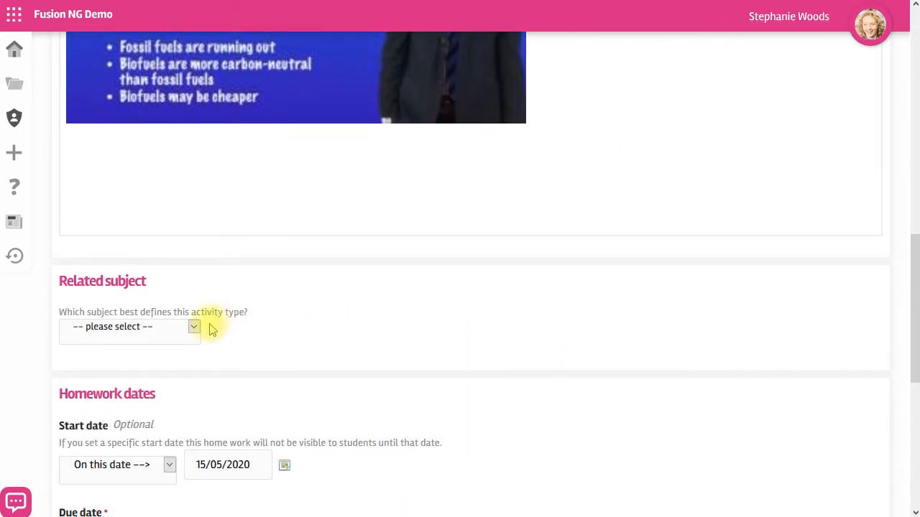
pyautogui.click(194, 328)
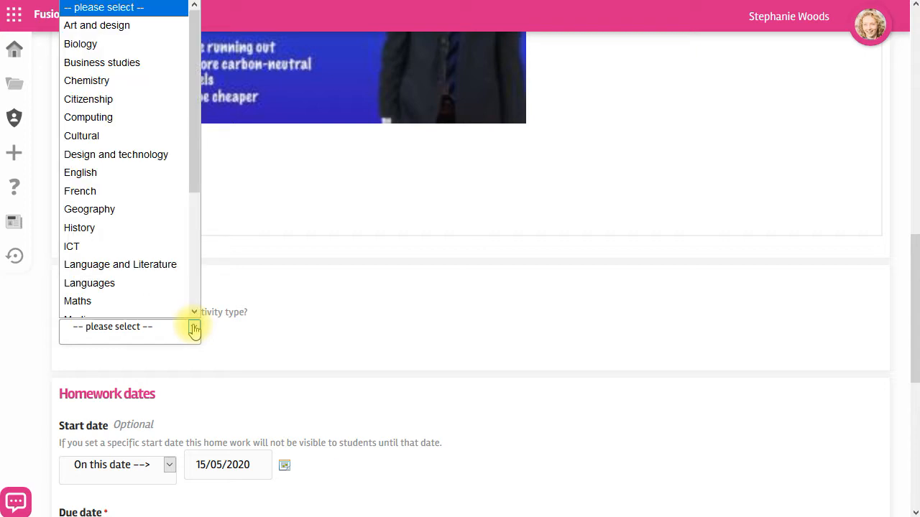
pyautogui.scroll(-1, 165, 301)
pyautogui.click(101, 69)
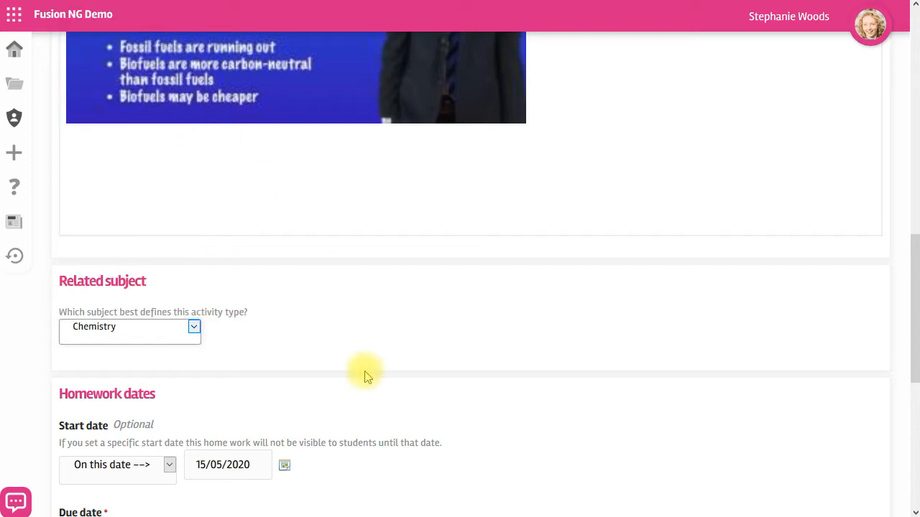
# Step: Expand the submission types, try By hand and Not required, and return the choice to Submit a file to the VLE
pyautogui.scroll(-3, 365, 376)
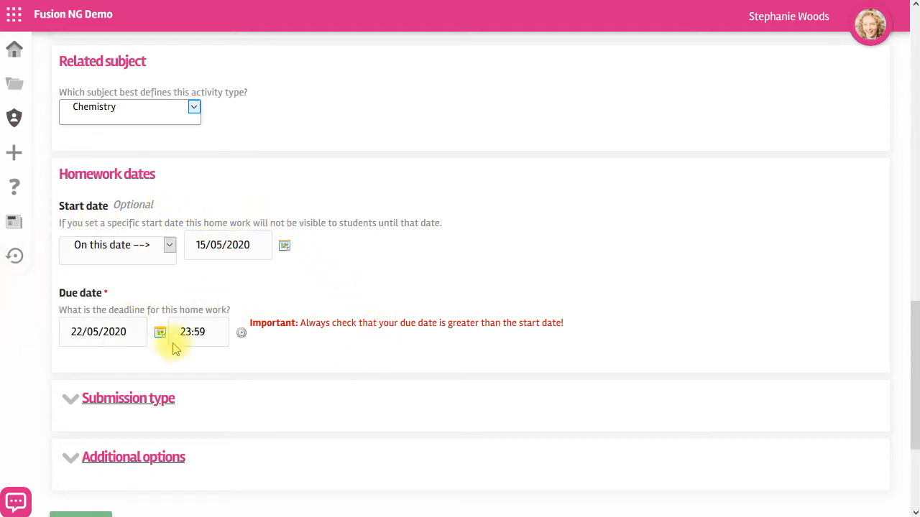
pyautogui.scroll(-1, 658, 339)
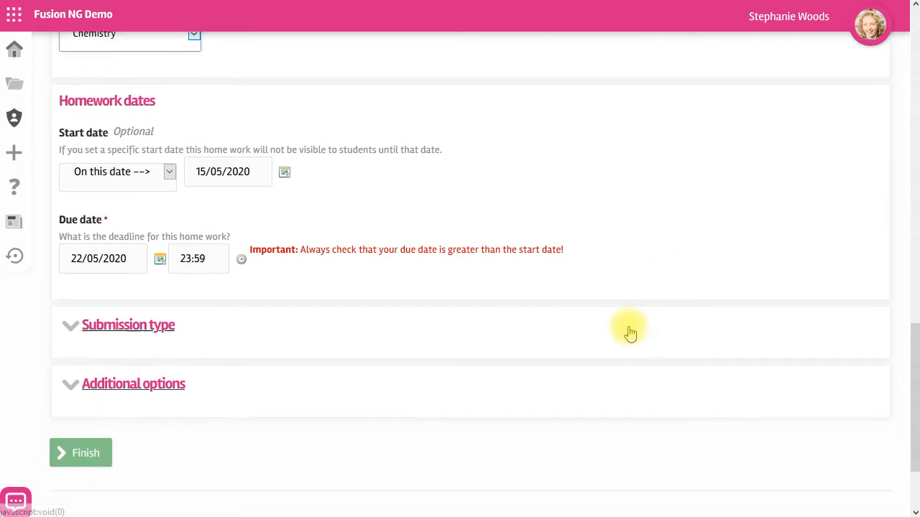
pyautogui.click(126, 327)
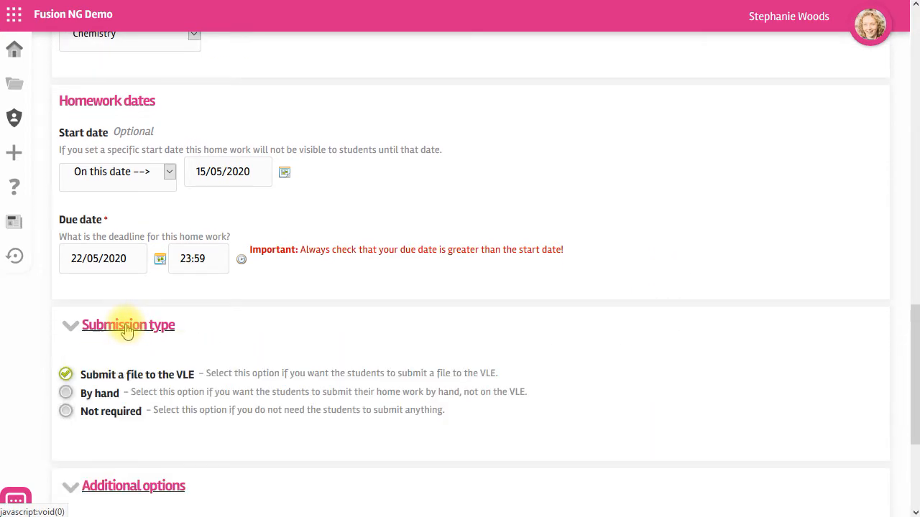
pyautogui.scroll(-1, 426, 345)
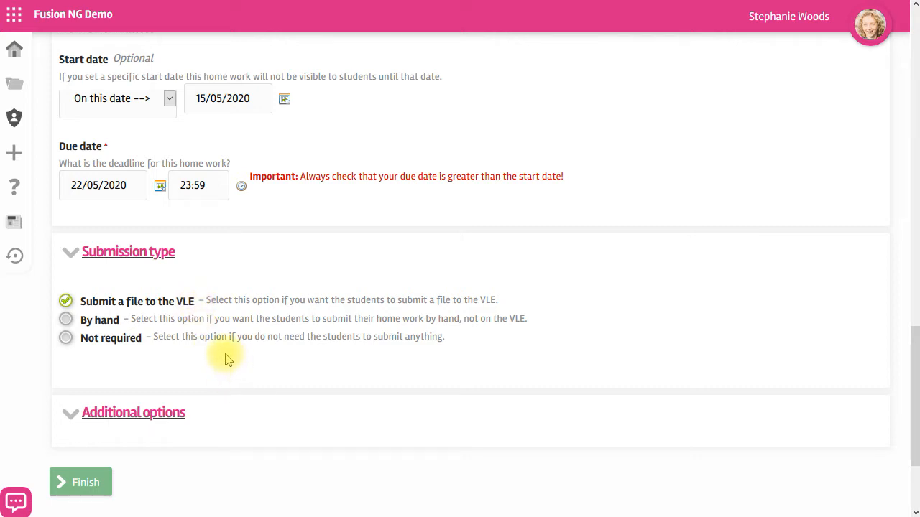
pyautogui.click(65, 320)
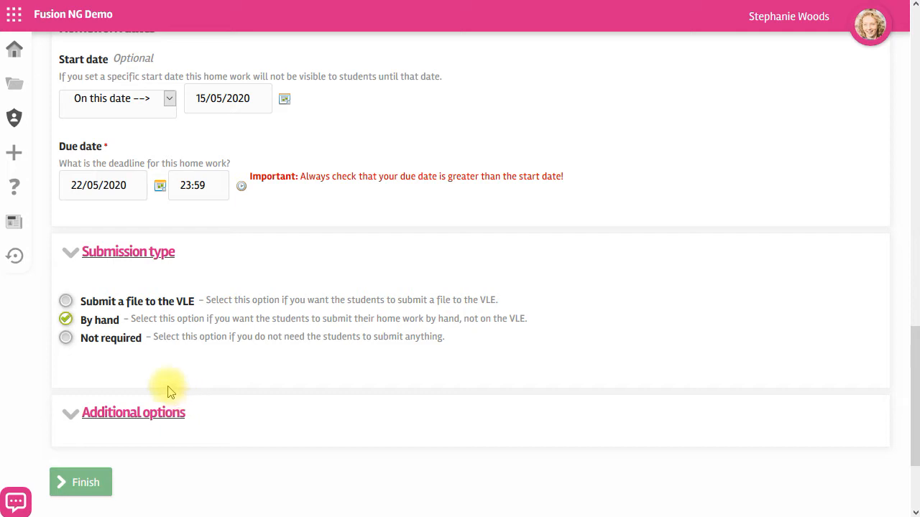
pyautogui.click(66, 339)
pyautogui.click(66, 301)
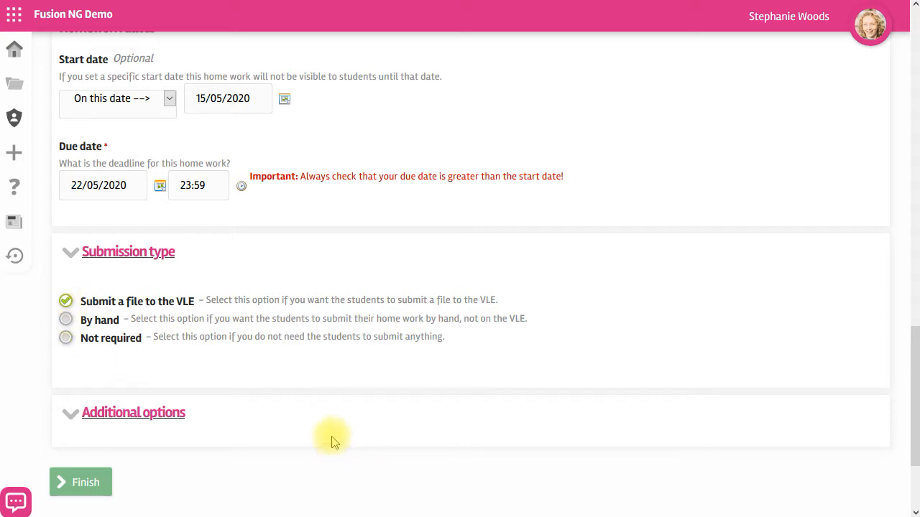
# Step: Expand the homework's additional options, keep the calendar, message and archive settings as they are, and save the homework
pyautogui.click(140, 411)
pyautogui.scroll(-1, 282, 440)
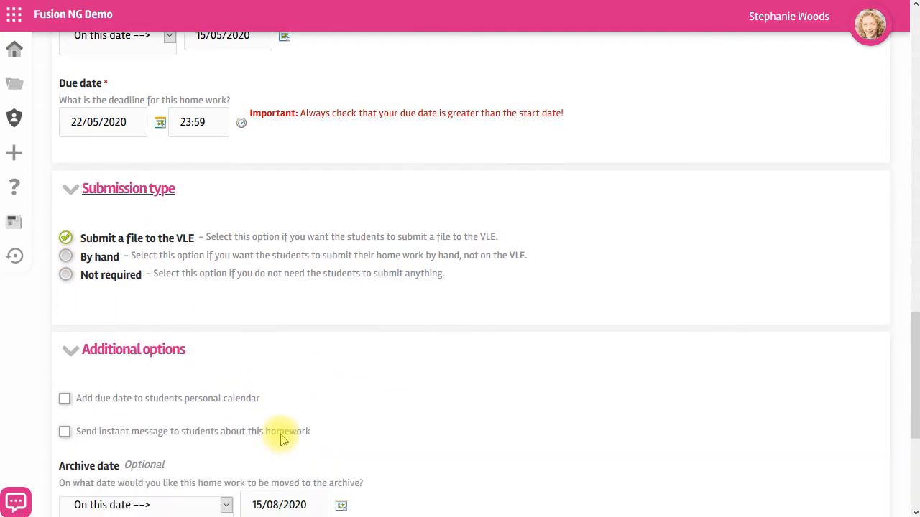
pyautogui.scroll(-2, 282, 440)
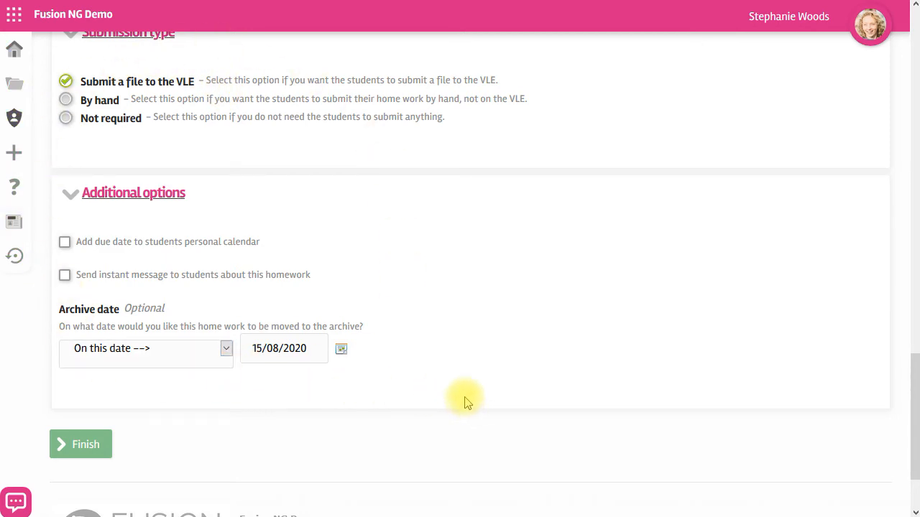
pyautogui.scroll(-1, 431, 399)
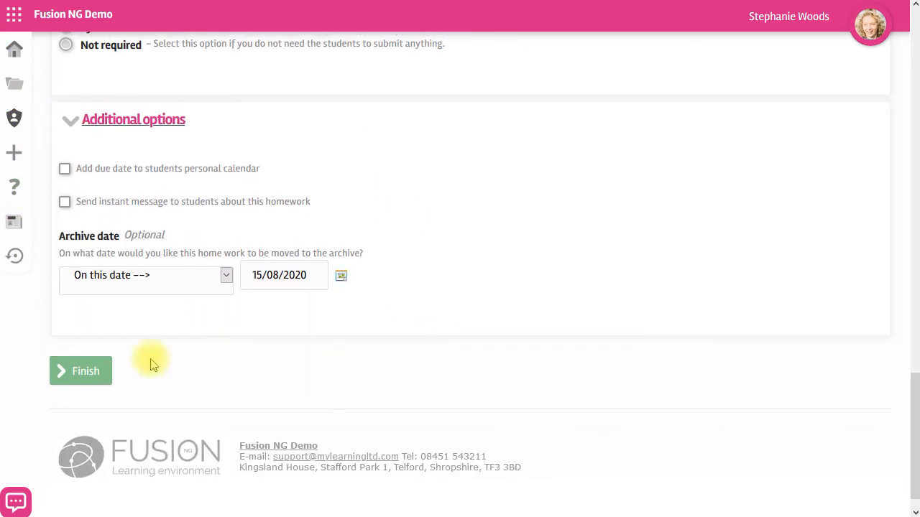
pyautogui.click(84, 379)
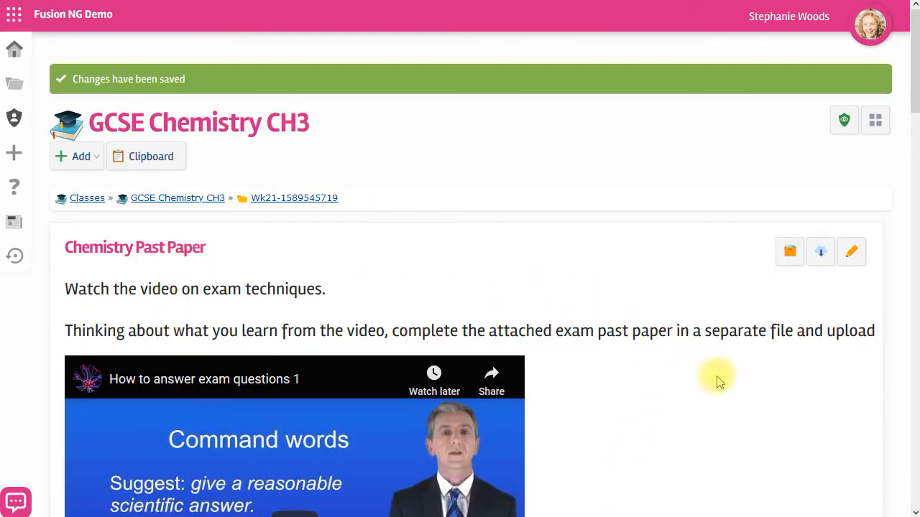
# Step: Attach the Chemistry GCSE past paper PDF to the homework from the Past papers folder of the GCSE Chemistry CH3 class
pyautogui.scroll(-2, 712, 373)
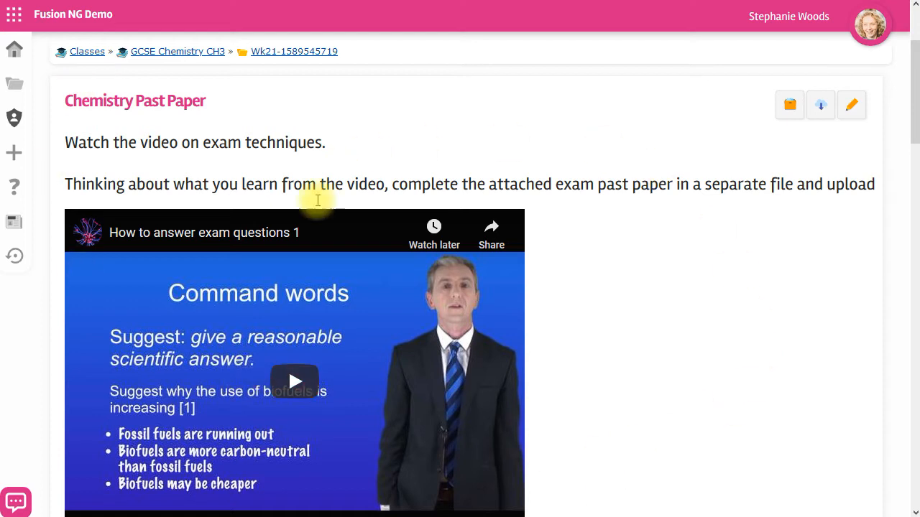
pyautogui.scroll(-1, 744, 397)
pyautogui.scroll(-1, 745, 399)
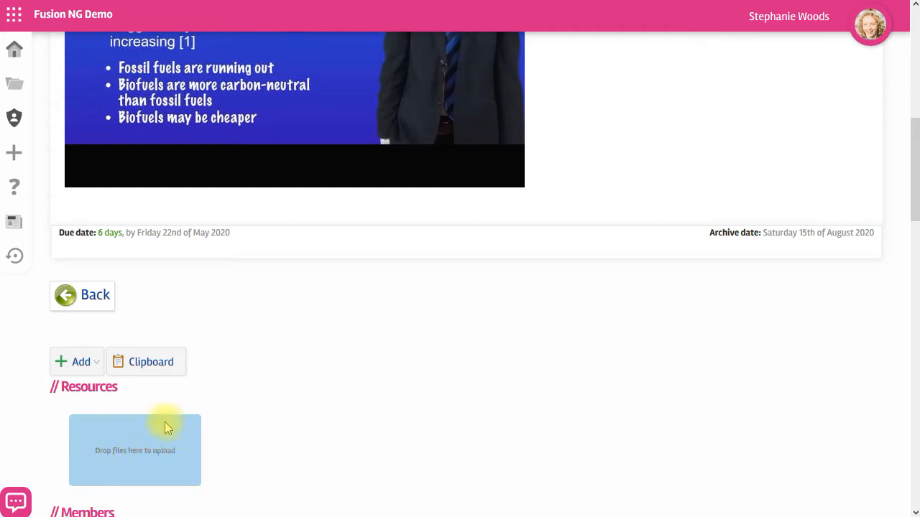
pyautogui.click(79, 361)
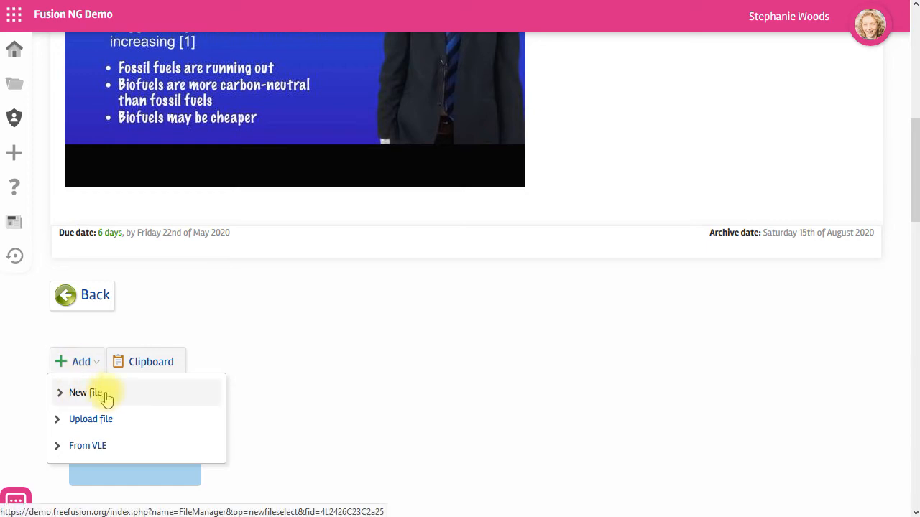
pyautogui.click(87, 392)
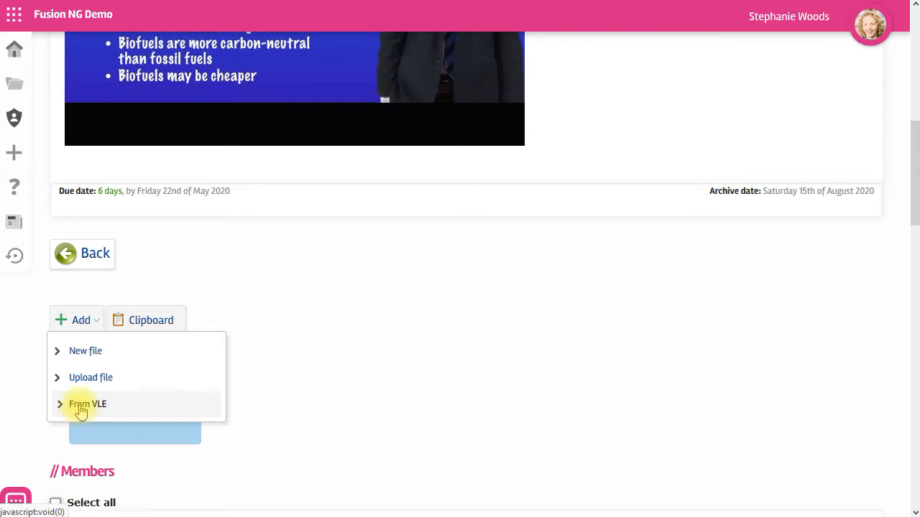
pyautogui.click(81, 406)
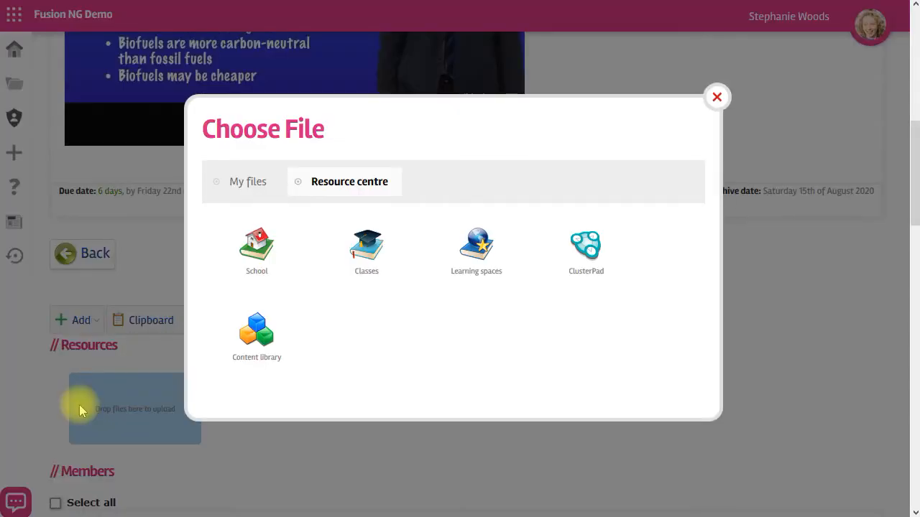
pyautogui.click(364, 261)
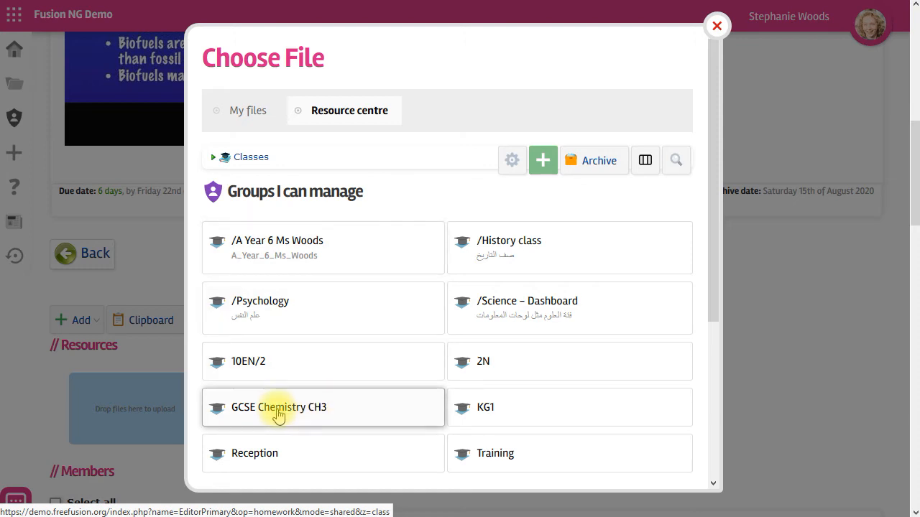
pyautogui.click(307, 416)
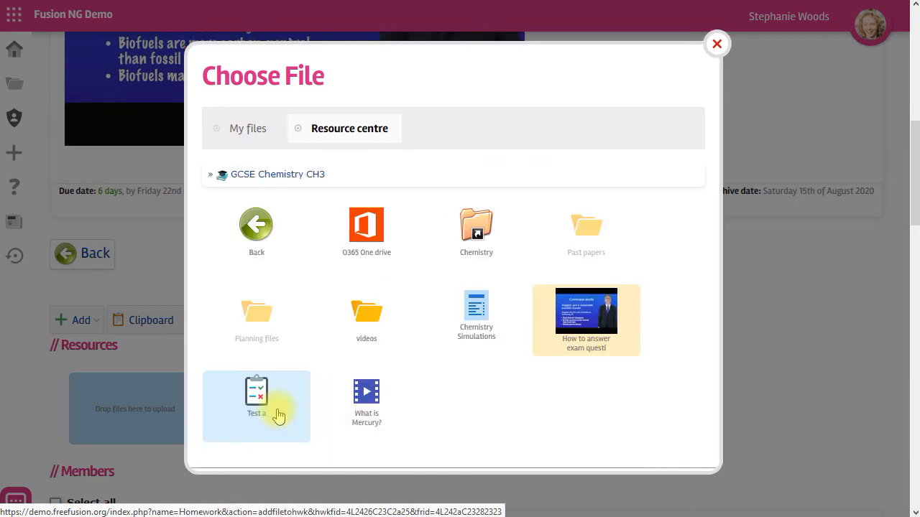
pyautogui.click(588, 234)
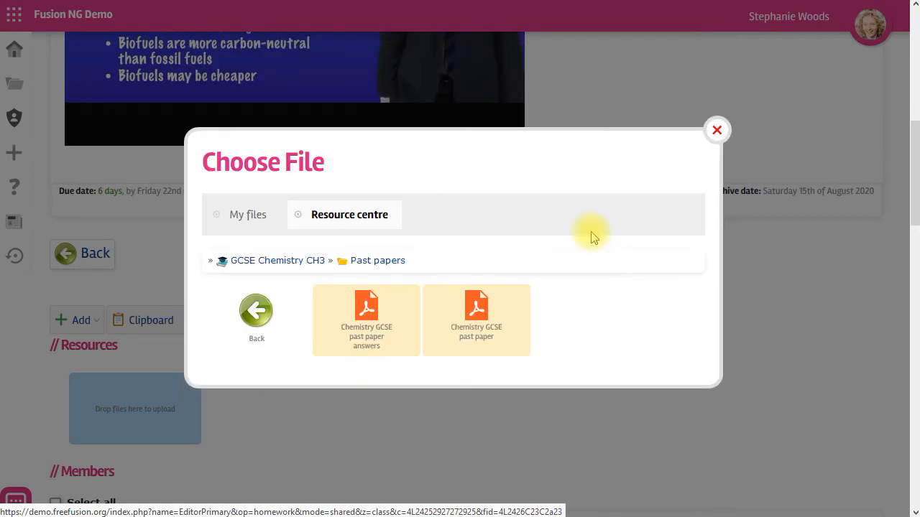
pyautogui.click(478, 314)
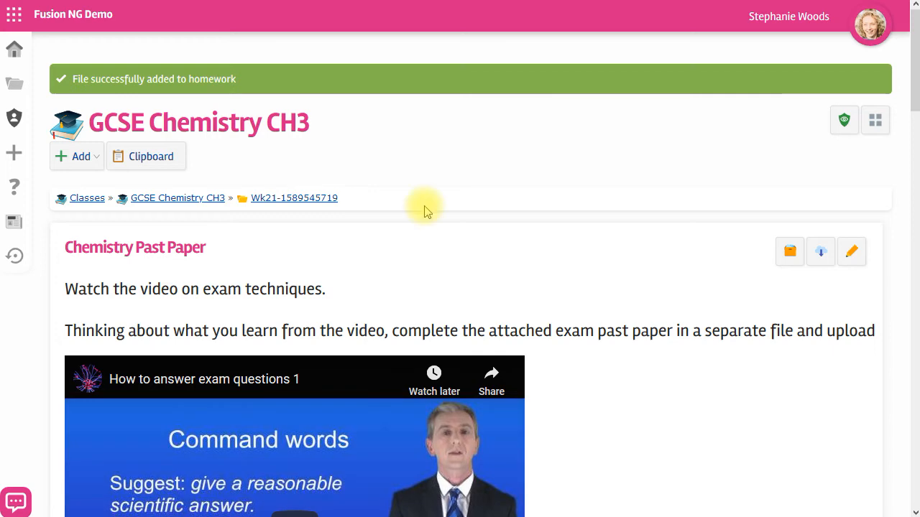
# Step: Examine the homework's attached resource, the list of assigned members with their viewing status, and the bulk actions
pyautogui.scroll(-10, 424, 211)
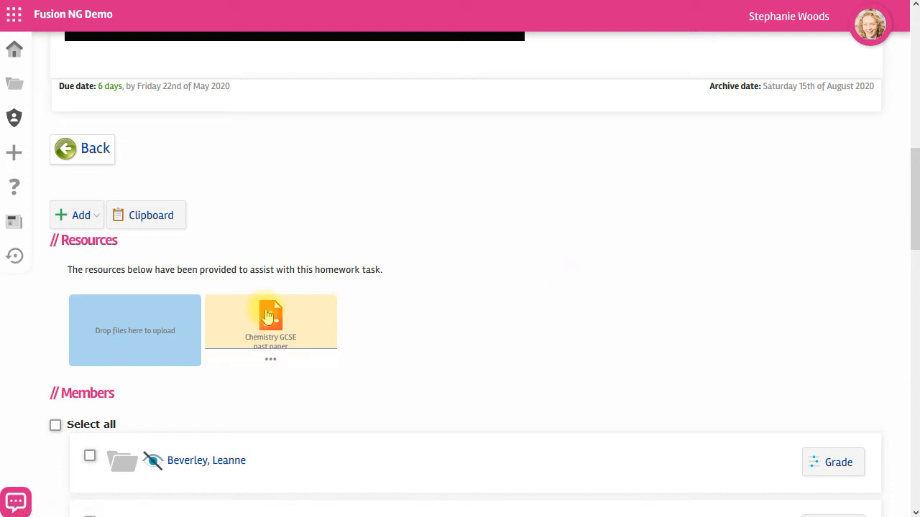
pyautogui.scroll(-6, 586, 294)
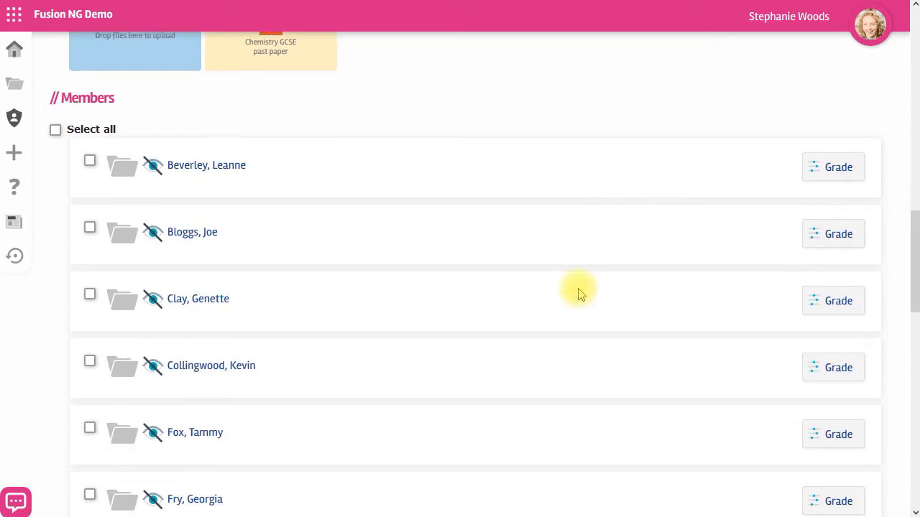
pyautogui.scroll(-1, 581, 294)
pyautogui.scroll(-7, 580, 294)
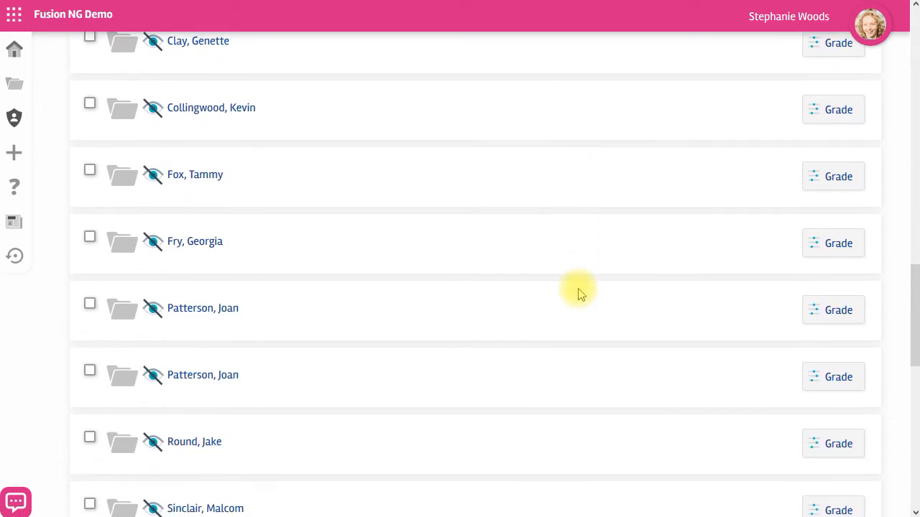
pyautogui.scroll(-1, 581, 294)
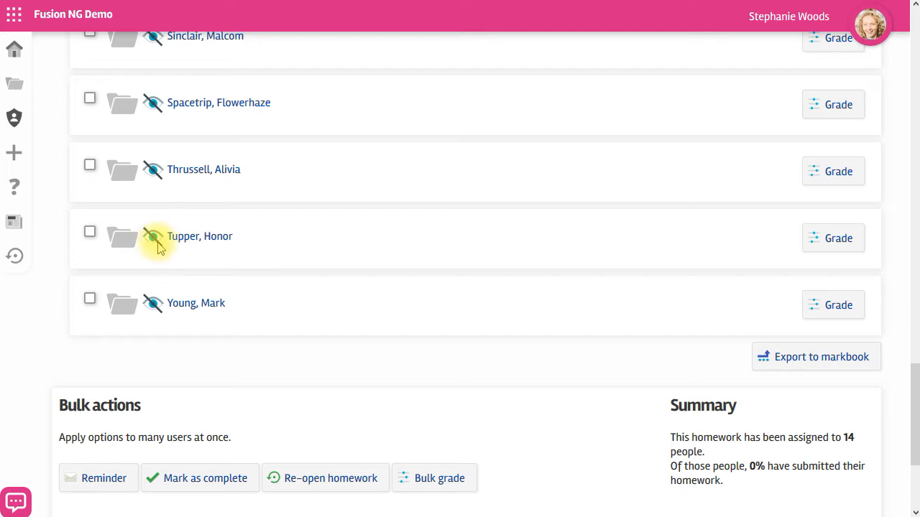
pyautogui.moveTo(159, 247)
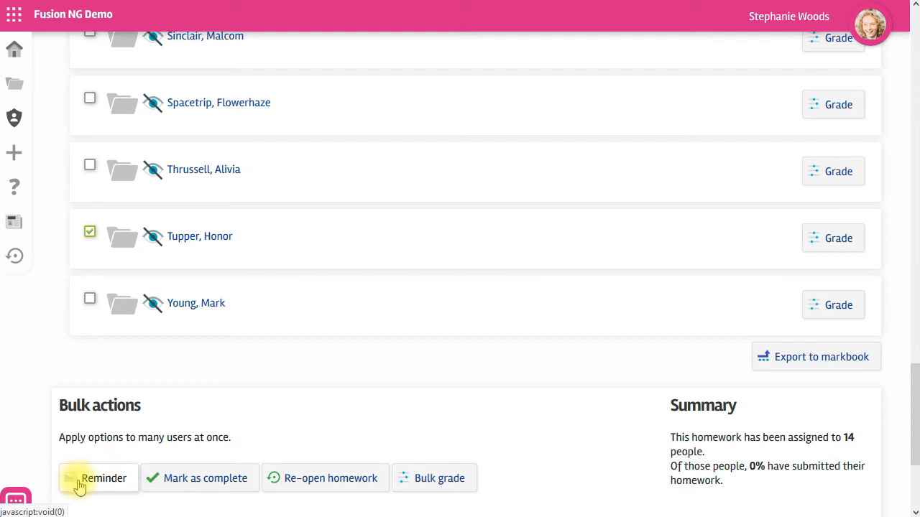
pyautogui.scroll(9, 511, 357)
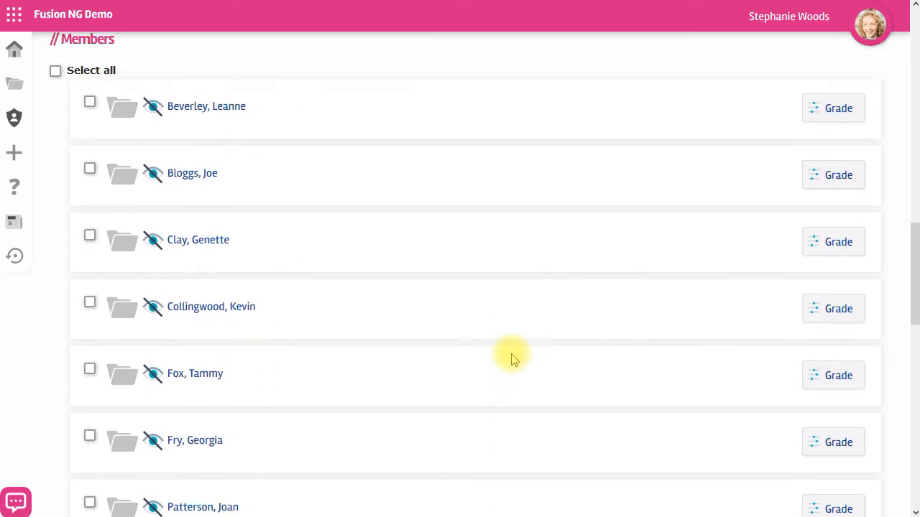
pyautogui.scroll(10, 511, 357)
pyautogui.scroll(3, 514, 359)
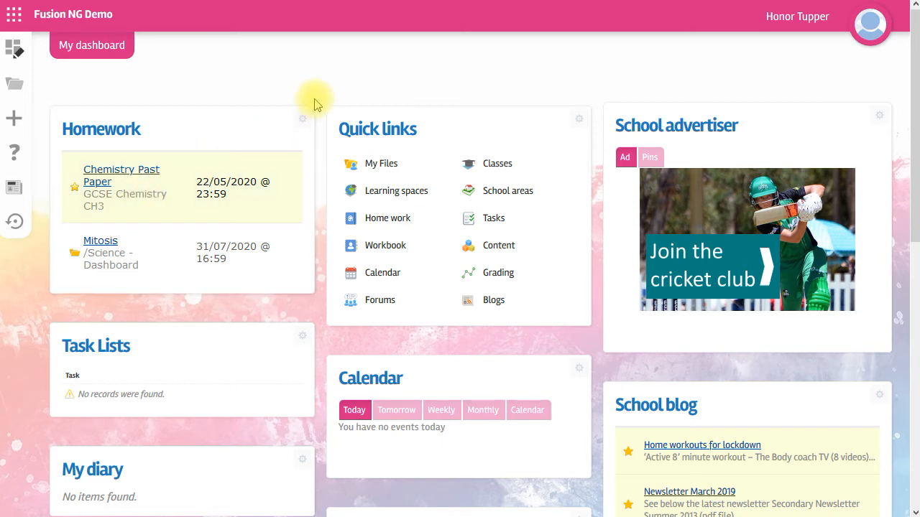
# Step: From the student's dashboard, open the Chemistry Past Paper homework, review its instructions and view the attached Chemistry GCSE past paper
pyautogui.click(126, 176)
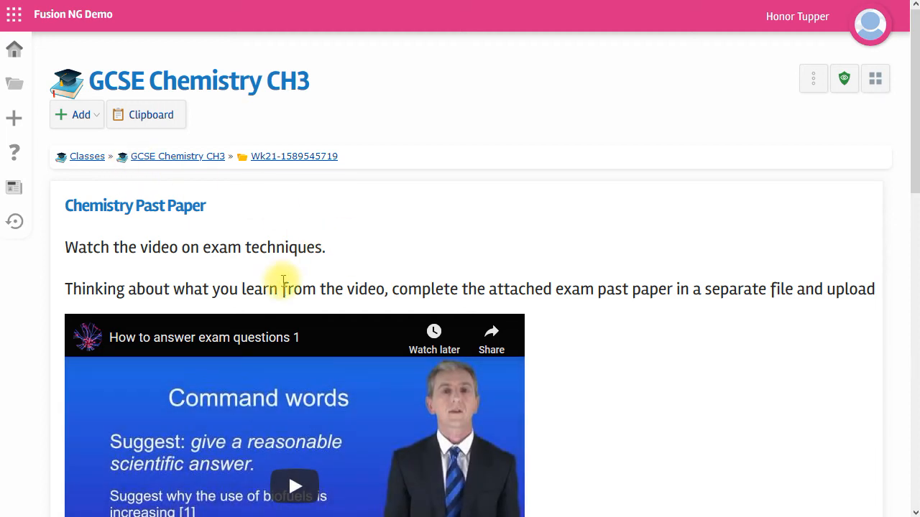
pyautogui.scroll(-2, 702, 321)
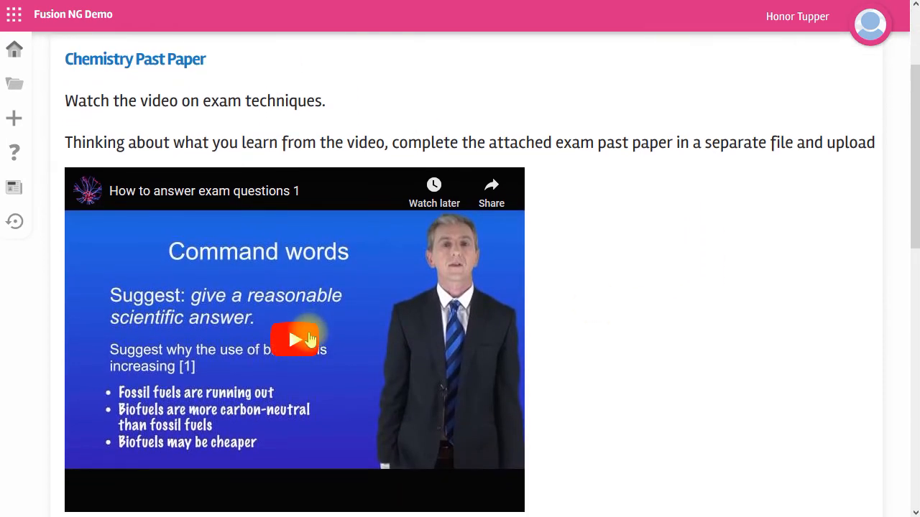
pyautogui.scroll(-6, 620, 331)
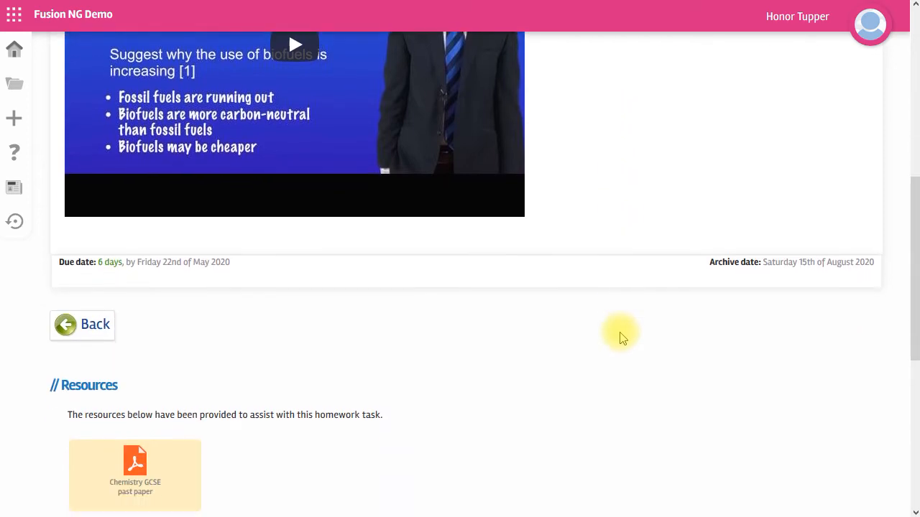
pyautogui.click(140, 328)
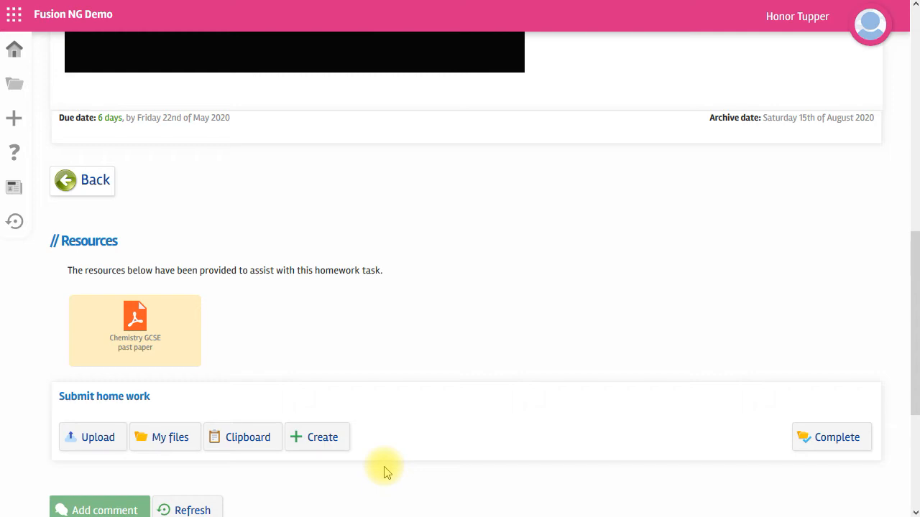
# Step: Upload the student's chemistry past paper .docx file from the computer as the homework submission
pyautogui.click(98, 438)
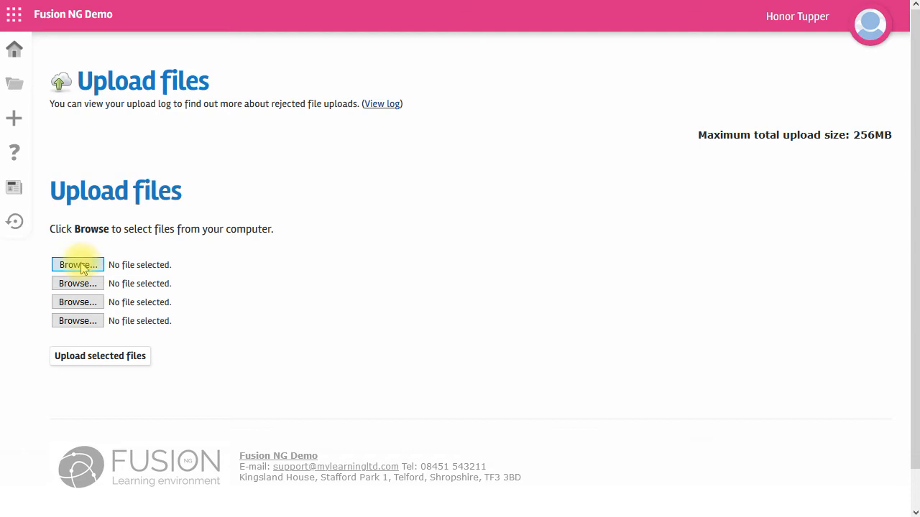
pyautogui.click(79, 266)
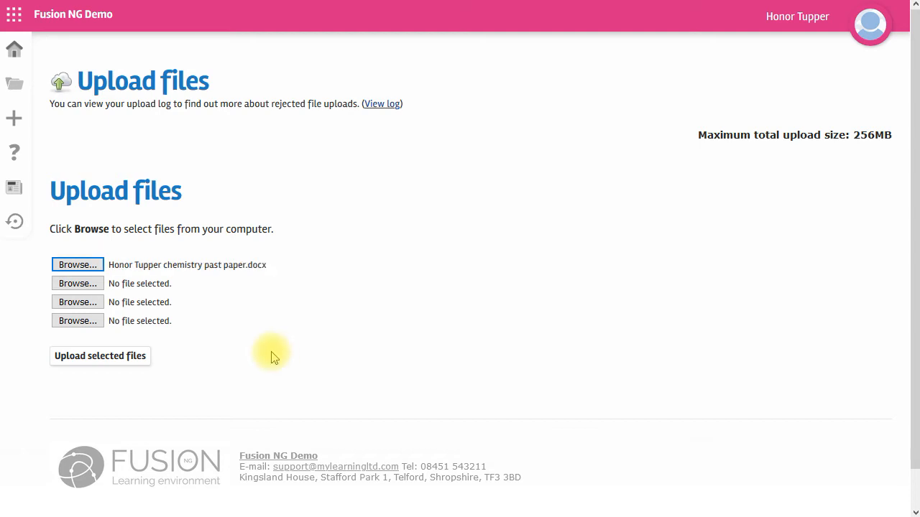
pyautogui.click(110, 357)
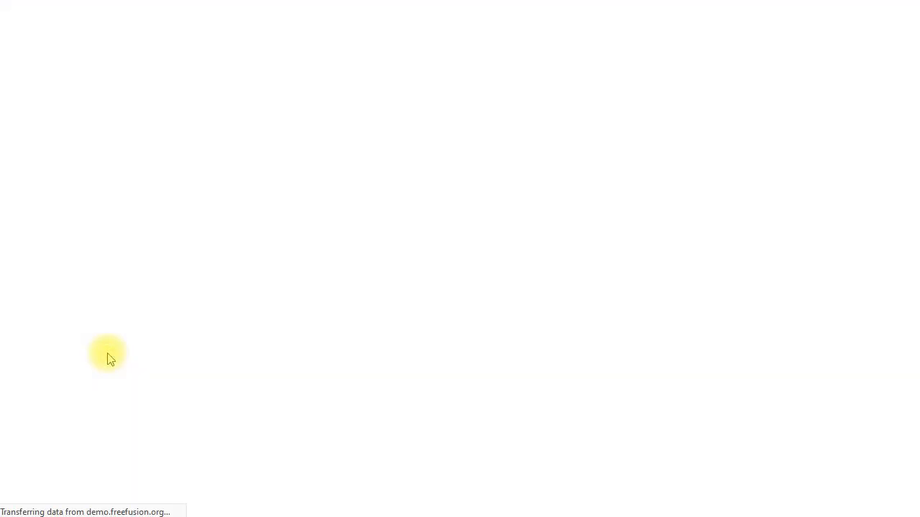
# Step: Mark the student's homework as complete without leaving a message for the teacher
pyautogui.scroll(-5, 262, 335)
pyautogui.scroll(-5, 263, 332)
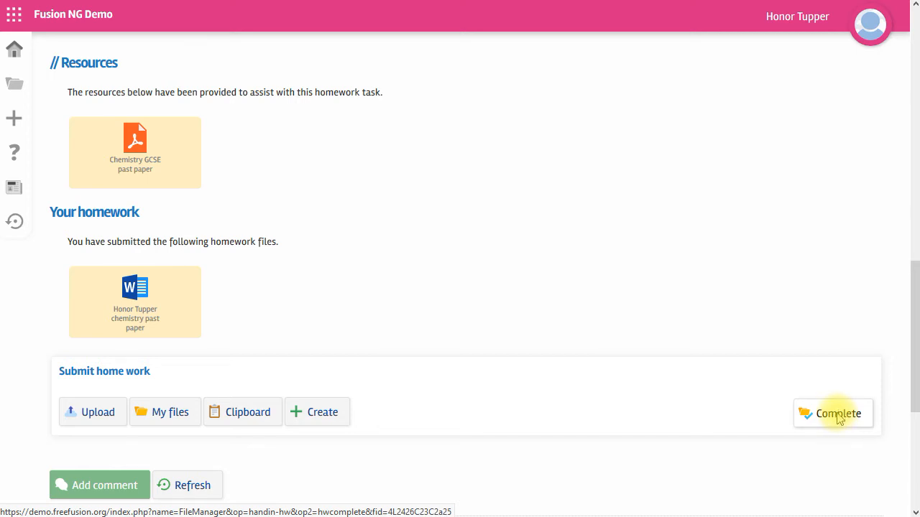
pyautogui.click(838, 420)
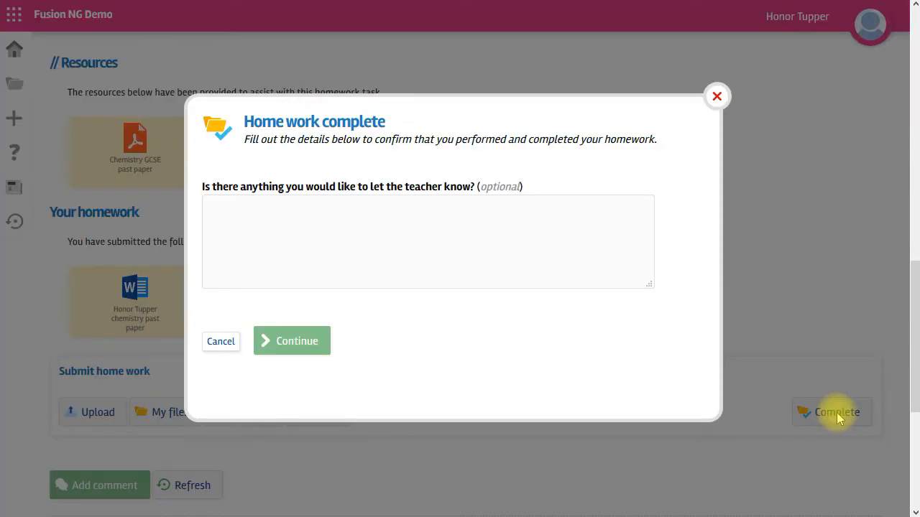
pyautogui.click(286, 344)
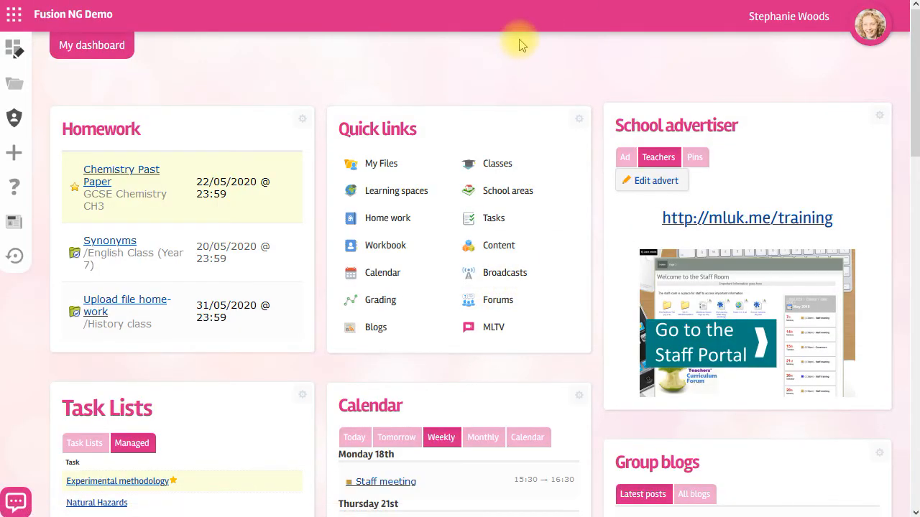
# Step: From the teacher's dashboard, open the Chemistry Past Paper homework and view the Word document the student submitted
pyautogui.click(126, 176)
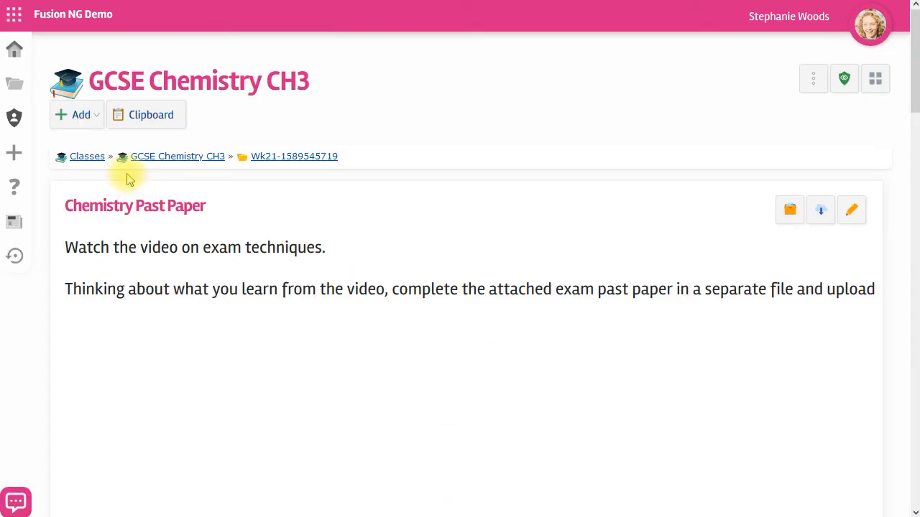
pyautogui.scroll(-12, 610, 177)
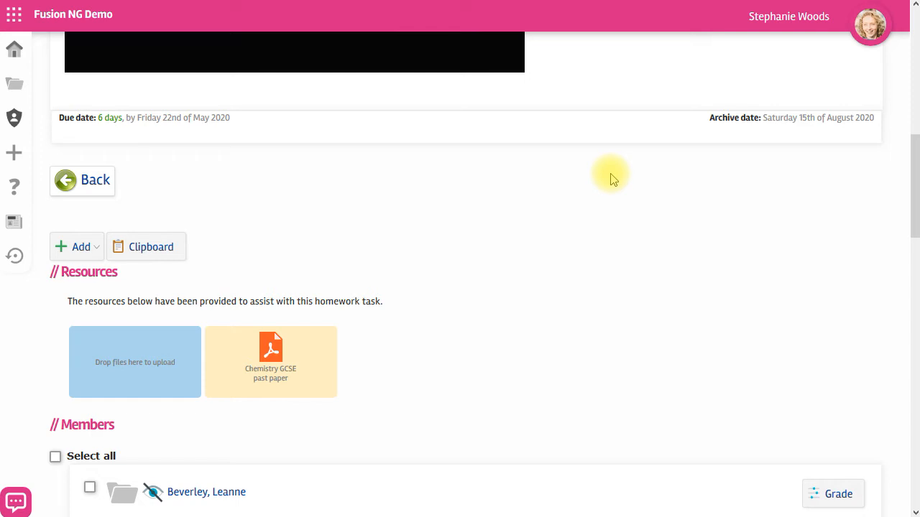
pyautogui.scroll(-5, 610, 178)
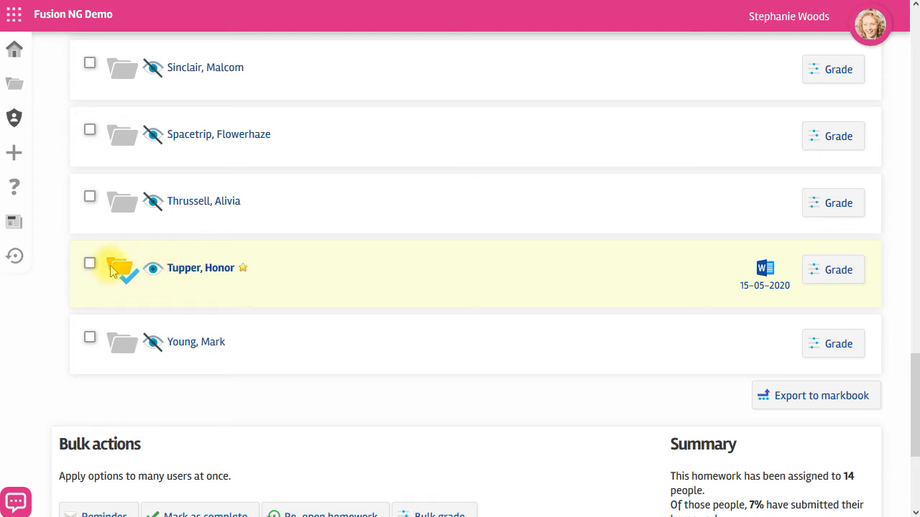
pyautogui.click(763, 270)
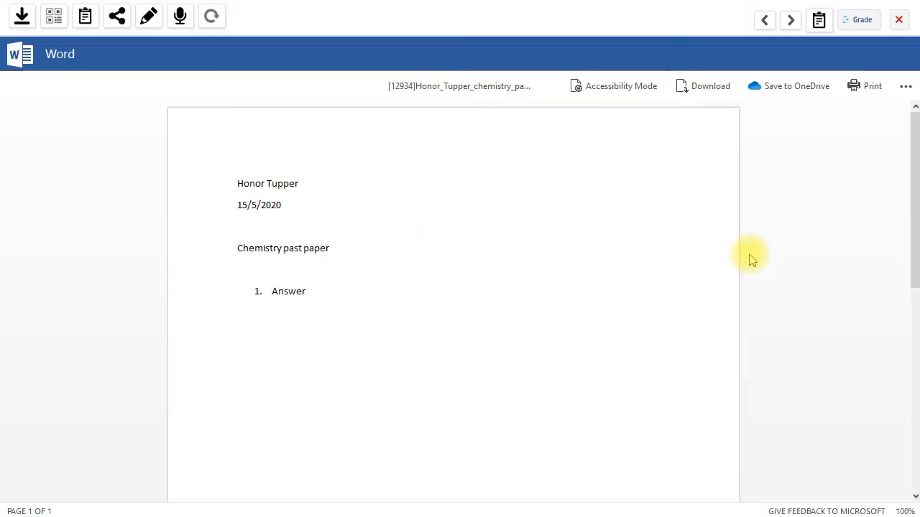
# Step: Grade the document 6 on the 1–9 template with feedback "Good work", the student's name, "You need to revise molarity further. I hope the exam technique video helped."
pyautogui.click(863, 20)
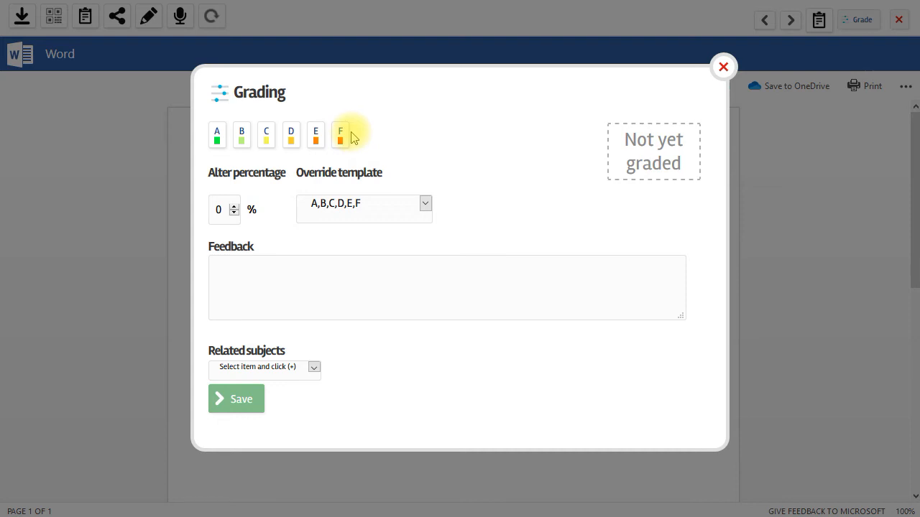
pyautogui.click(357, 212)
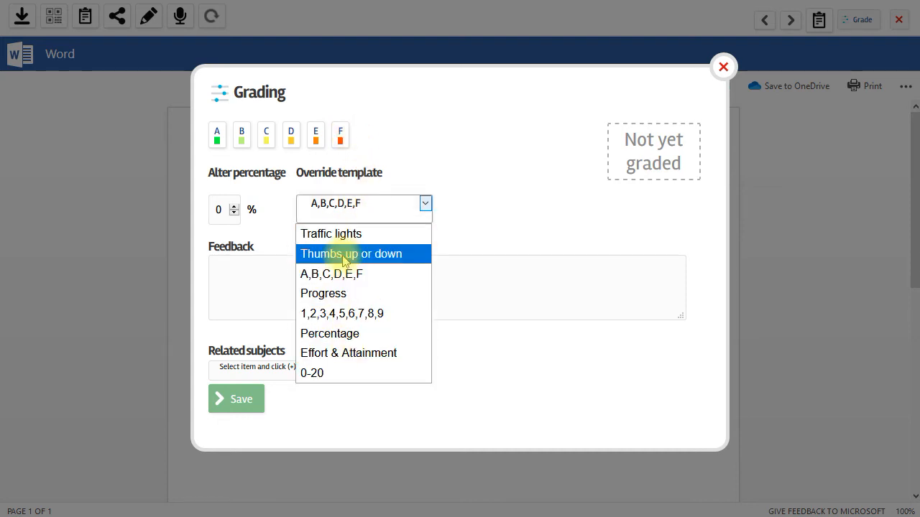
pyautogui.click(349, 312)
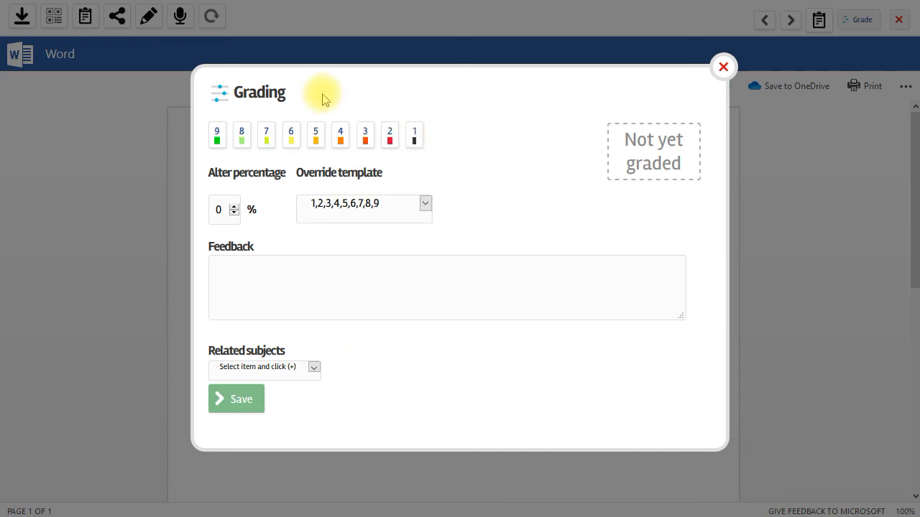
pyautogui.click(291, 136)
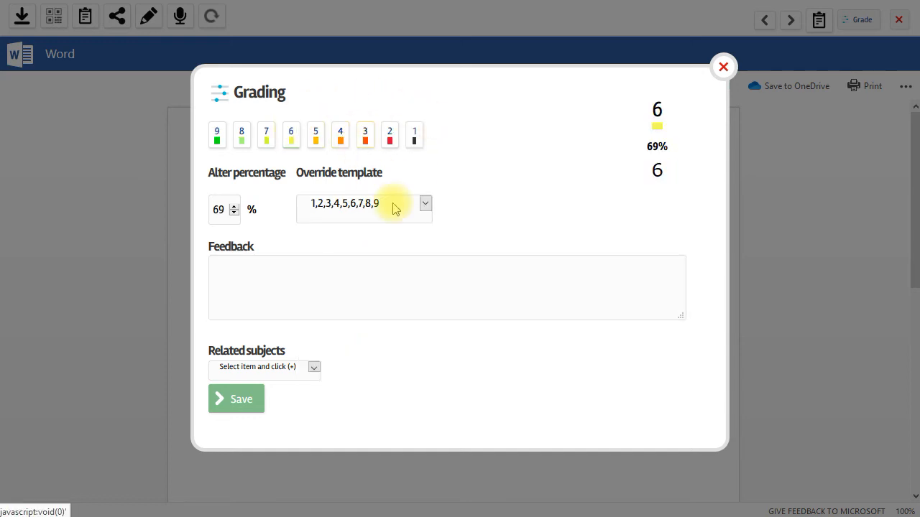
pyautogui.click(427, 275)
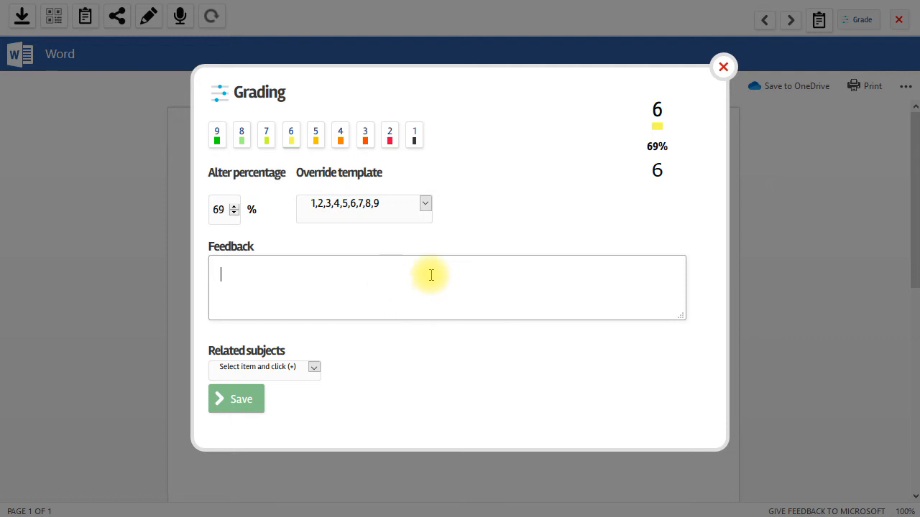
pyautogui.write('Good work Honor. You need to revise molarity further. I hope the exam technique video helped.')
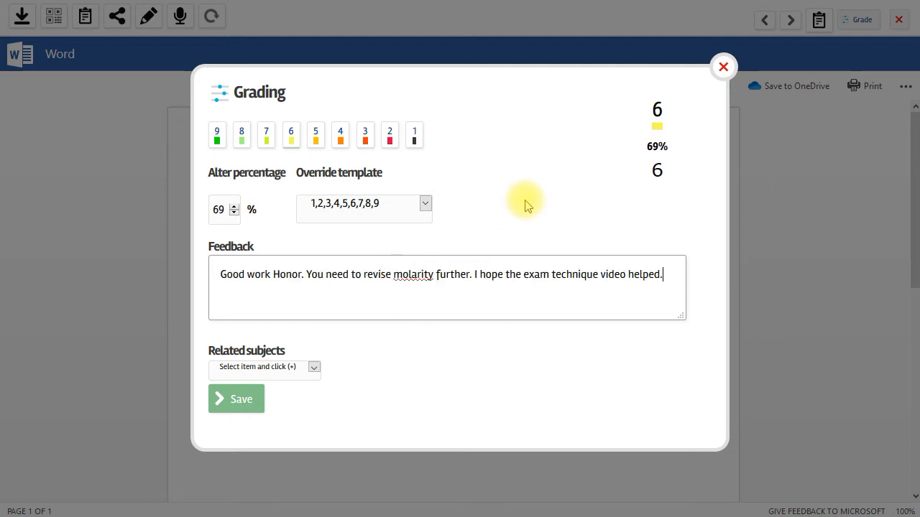
pyautogui.click(237, 400)
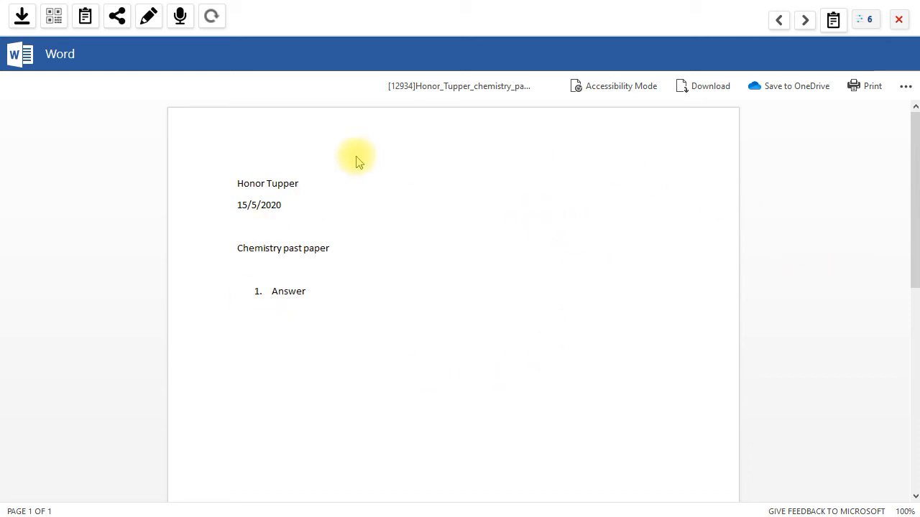
# Step: Open the student's document for written feedback and apply the Spelling inline mark to the word "paper"
pyautogui.click(146, 20)
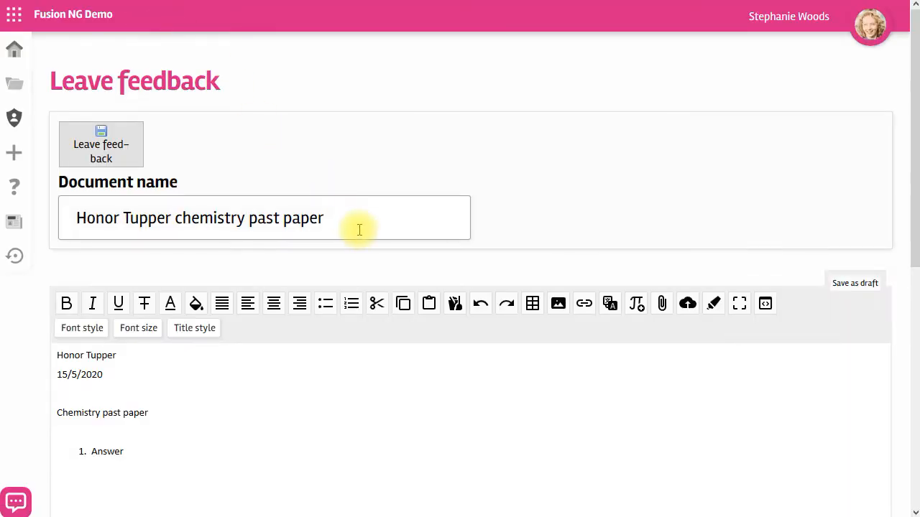
pyautogui.scroll(-3, 357, 228)
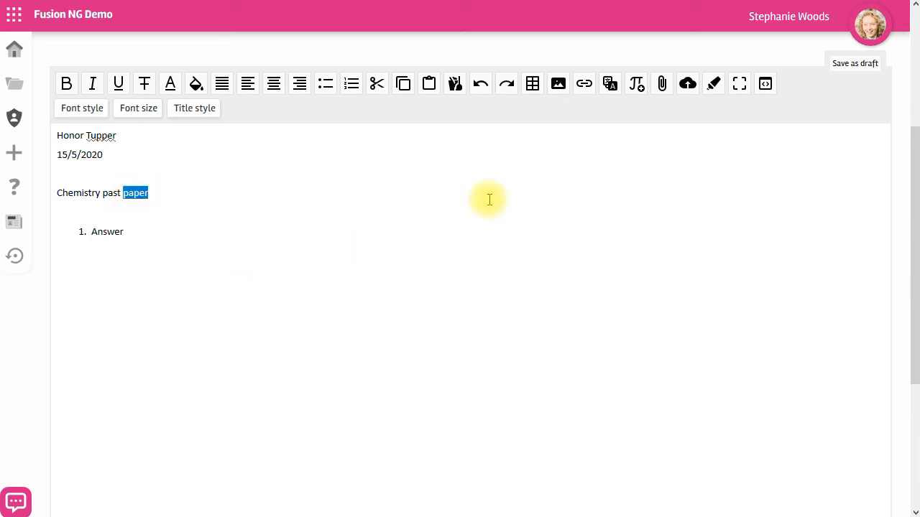
pyautogui.click(713, 89)
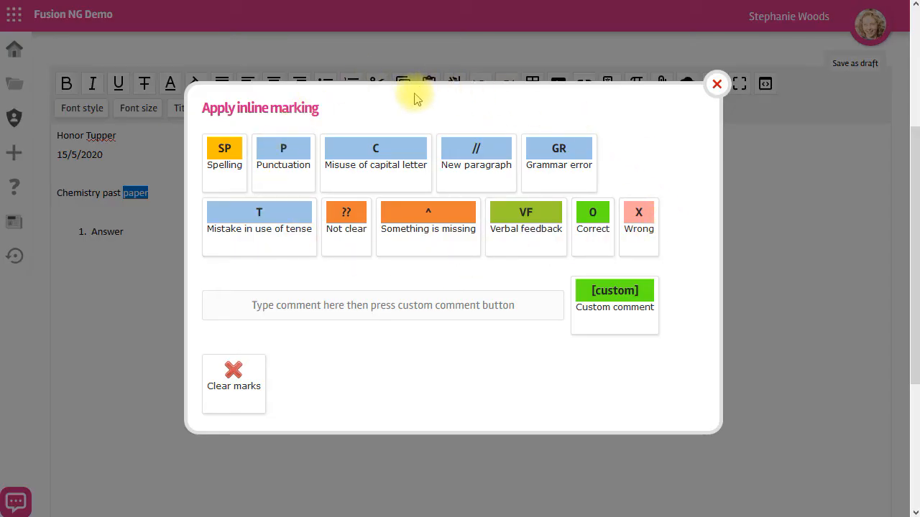
pyautogui.click(223, 154)
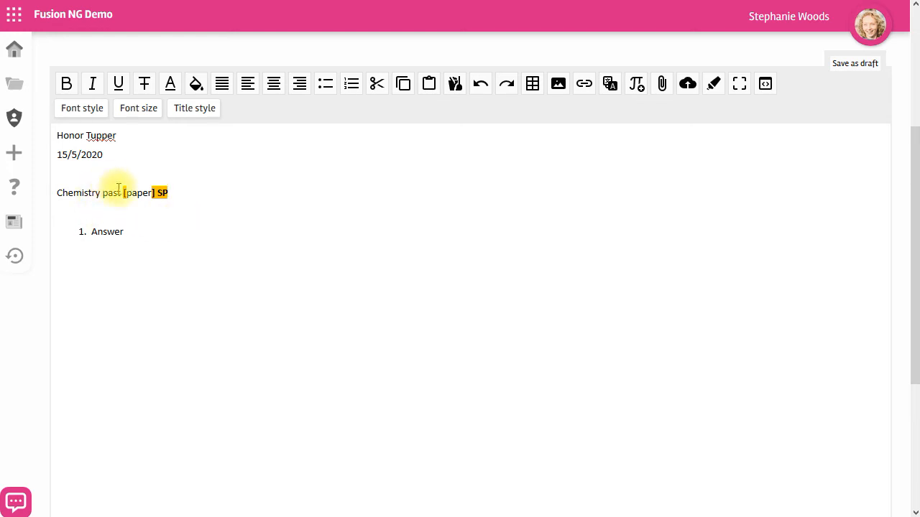
# Step: Insert a New paragraph inline mark before "past" in the student's document and save the marked copy as feedback
pyautogui.click(712, 84)
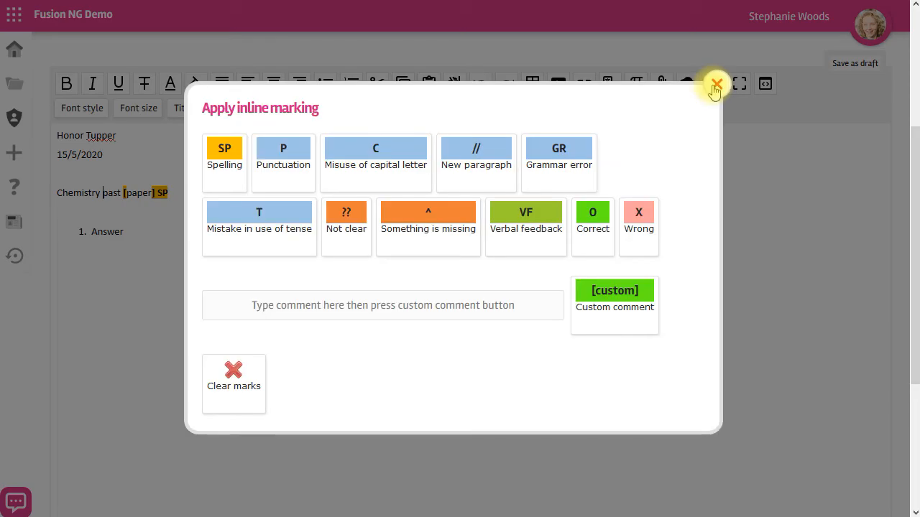
pyautogui.click(482, 155)
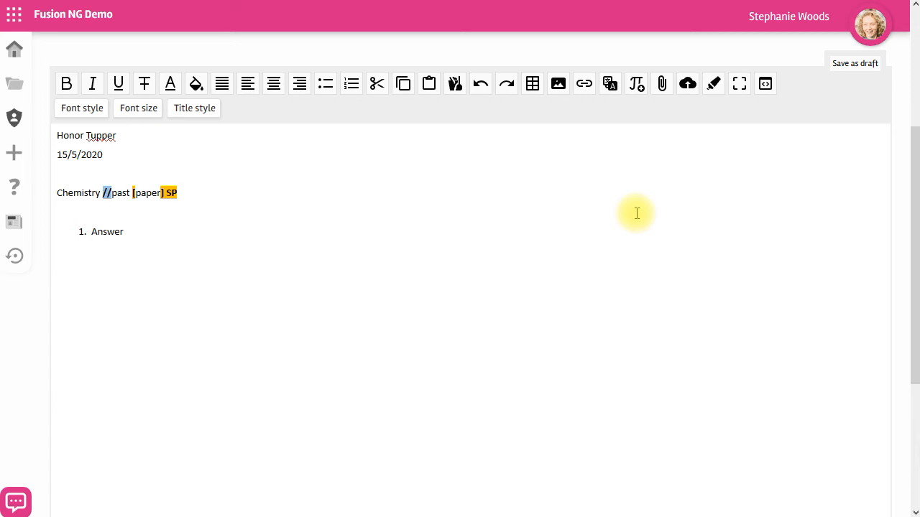
pyautogui.scroll(3, 637, 213)
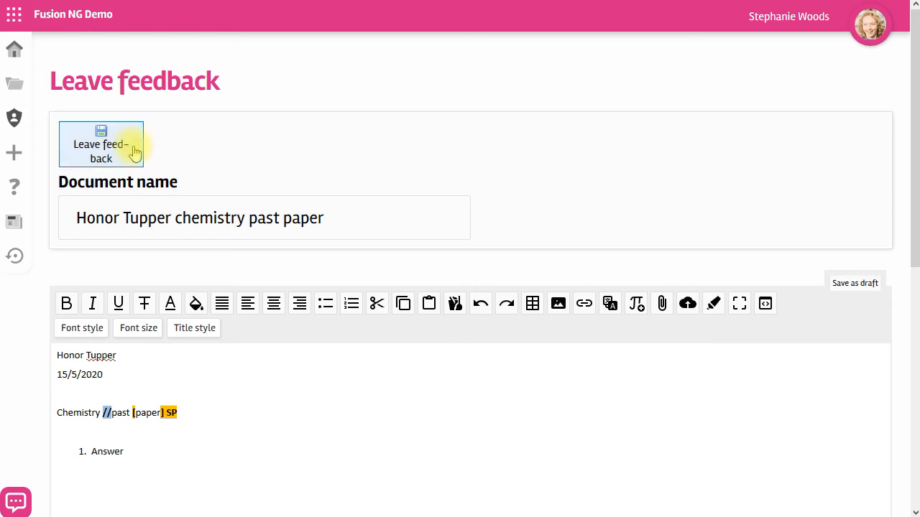
pyautogui.click(117, 144)
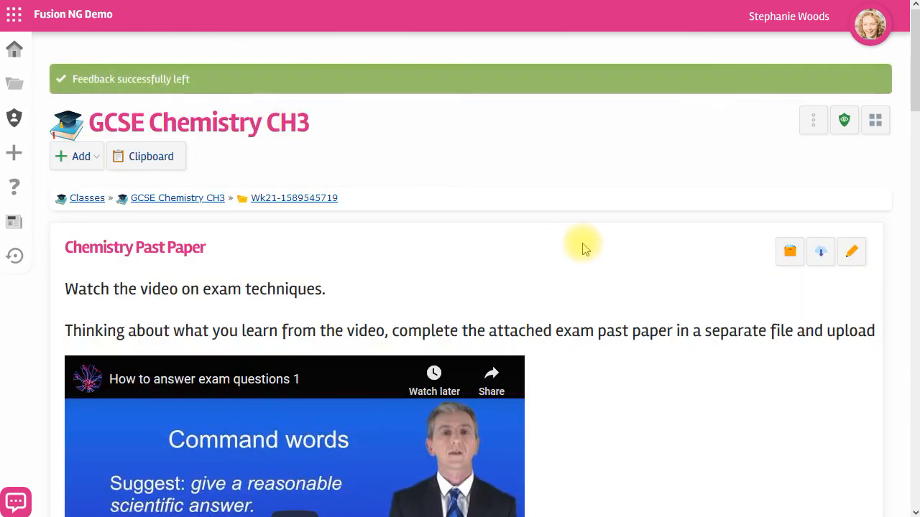
# Step: Give the submitting student an overall homework grade of 7 on the 1–9 template with the feedback "You tackled this paper very well"
pyautogui.scroll(-15, 635, 255)
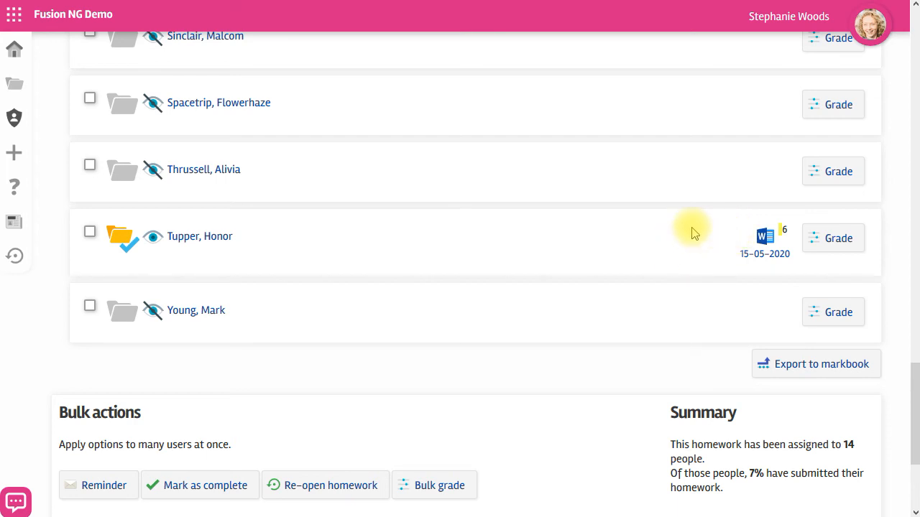
pyautogui.click(837, 242)
pyautogui.click(380, 212)
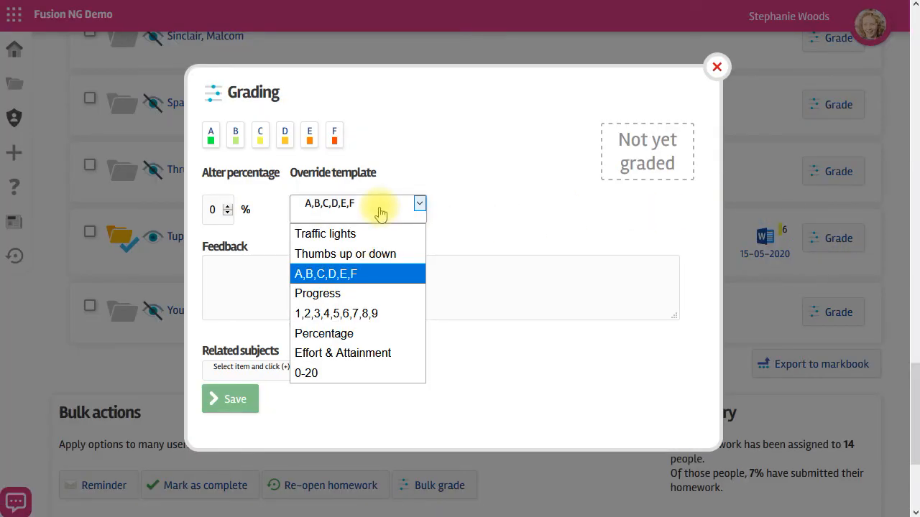
pyautogui.click(338, 314)
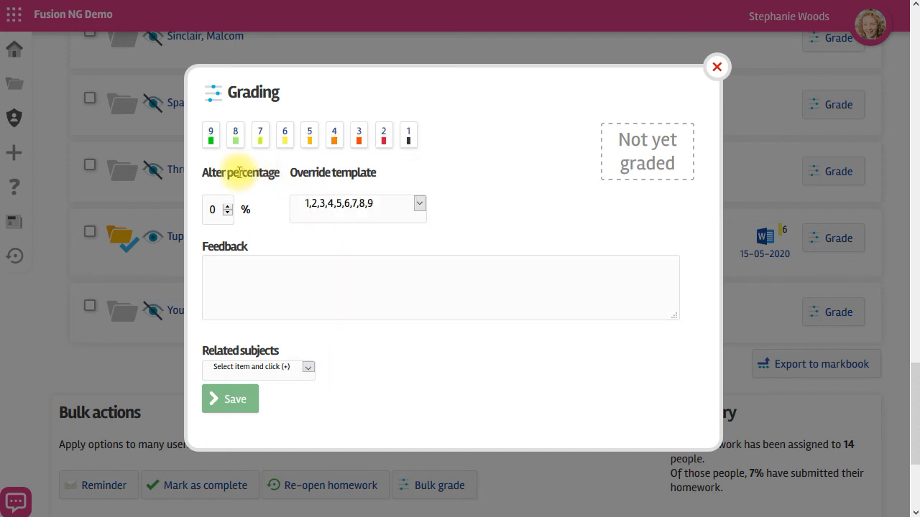
pyautogui.click(261, 136)
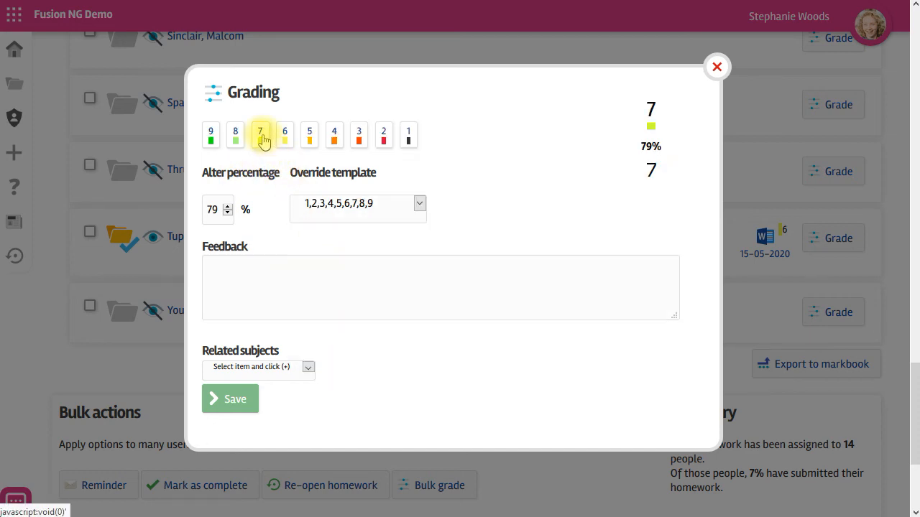
pyautogui.click(298, 300)
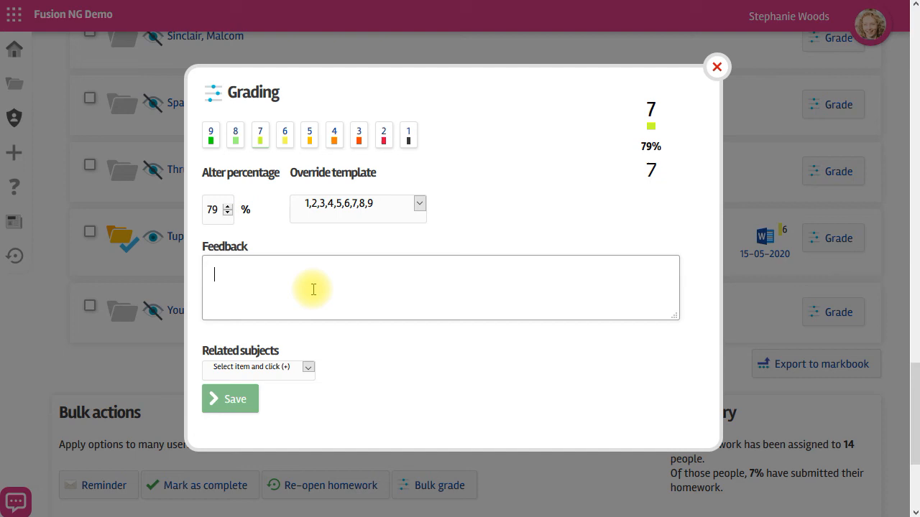
pyautogui.write('You tackled this paper very well')
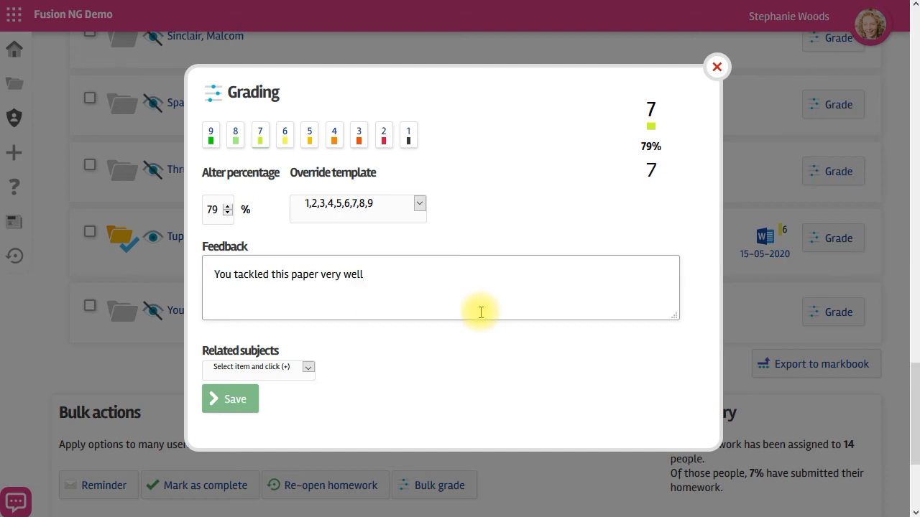
pyautogui.click(232, 404)
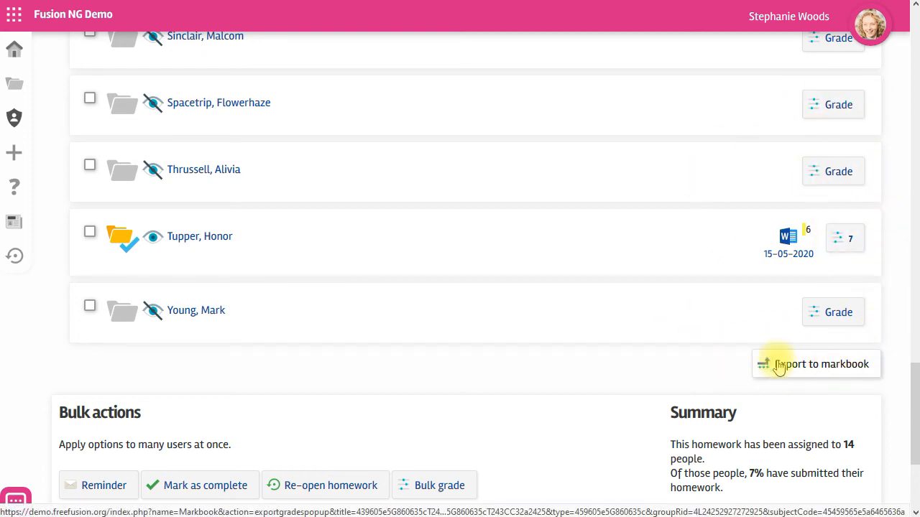
# Step: Export the homework grades to the markbook for group GCSE_Chemistry_CH3 and subject Chemistry
pyautogui.click(831, 370)
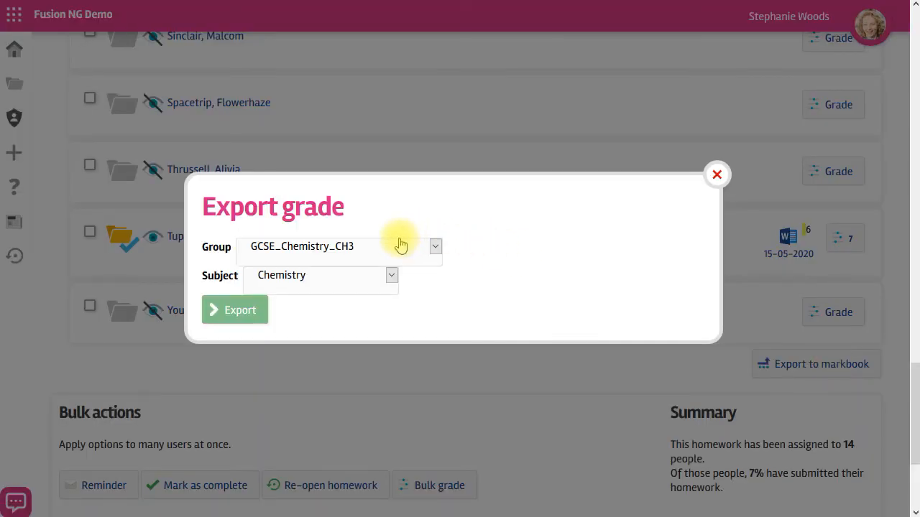
pyautogui.click(239, 310)
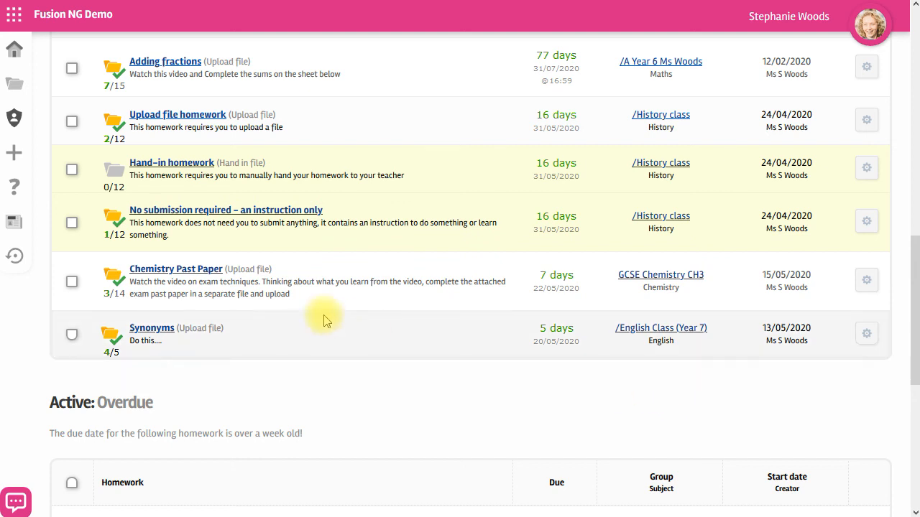
# Step: Reopen the Chemistry Past Paper homework, select all members except one student, and mark their homework as complete in bulk
pyautogui.click(175, 270)
pyautogui.scroll(-7, 177, 273)
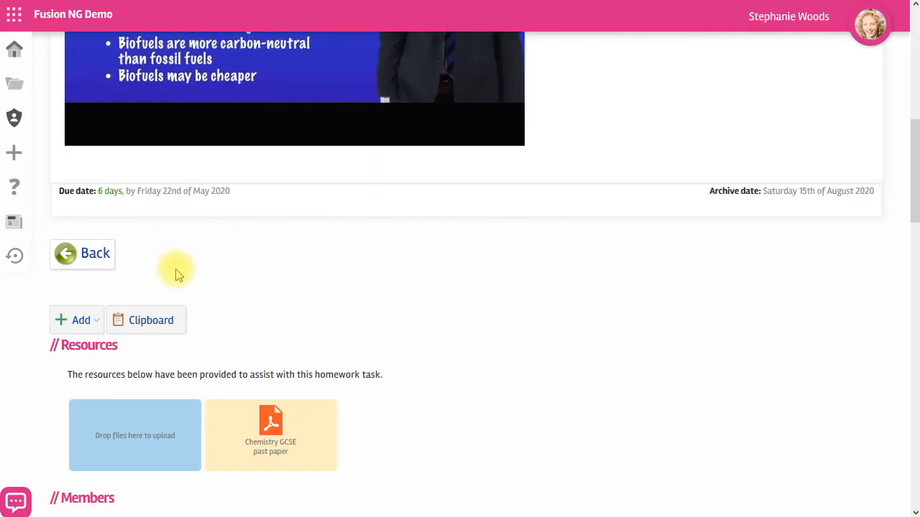
pyautogui.scroll(-3, 178, 275)
pyautogui.click(56, 313)
pyautogui.moveTo(905, 251); pyautogui.dragTo(904, 503)
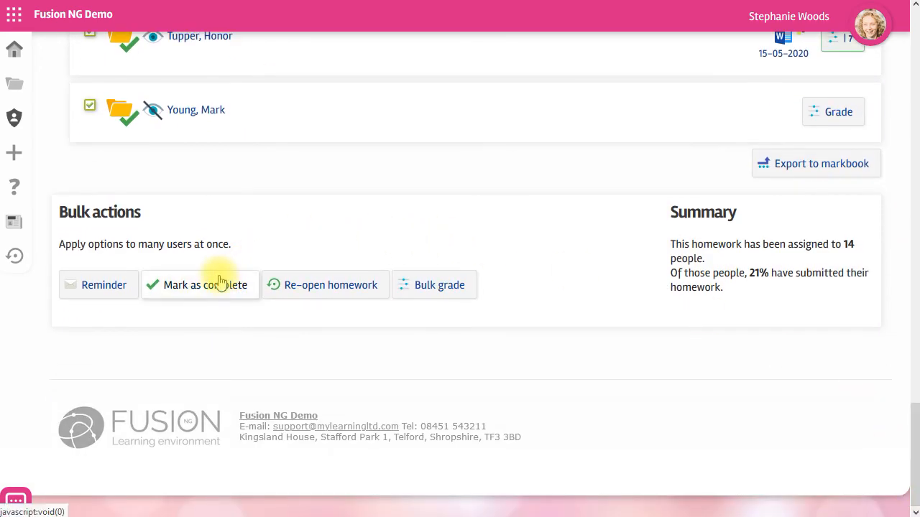
pyautogui.scroll(6, 220, 280)
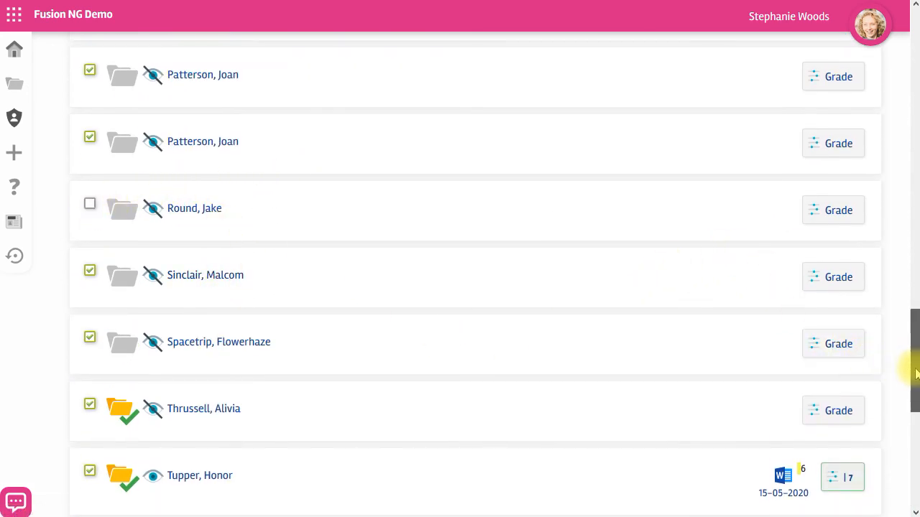
pyautogui.moveTo(915, 374); pyautogui.dragTo(915, 467)
pyautogui.click(204, 291)
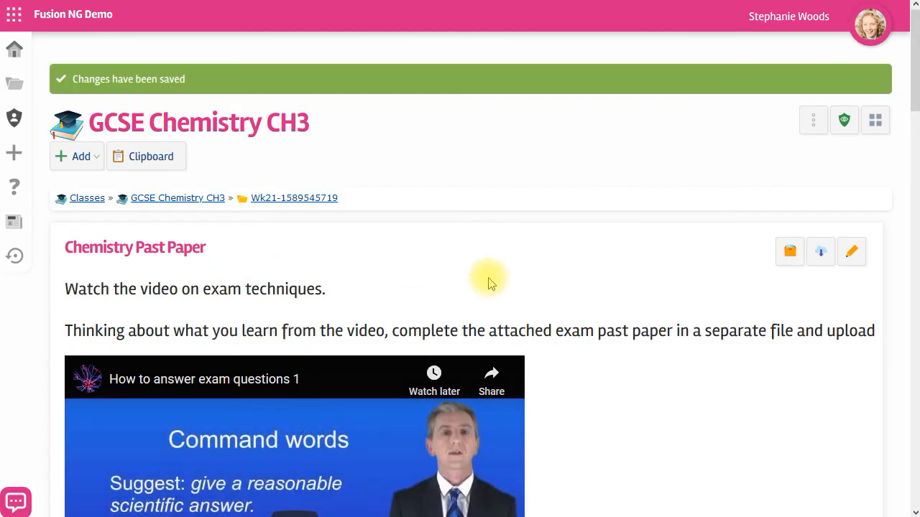
pyautogui.scroll(-15, 489, 282)
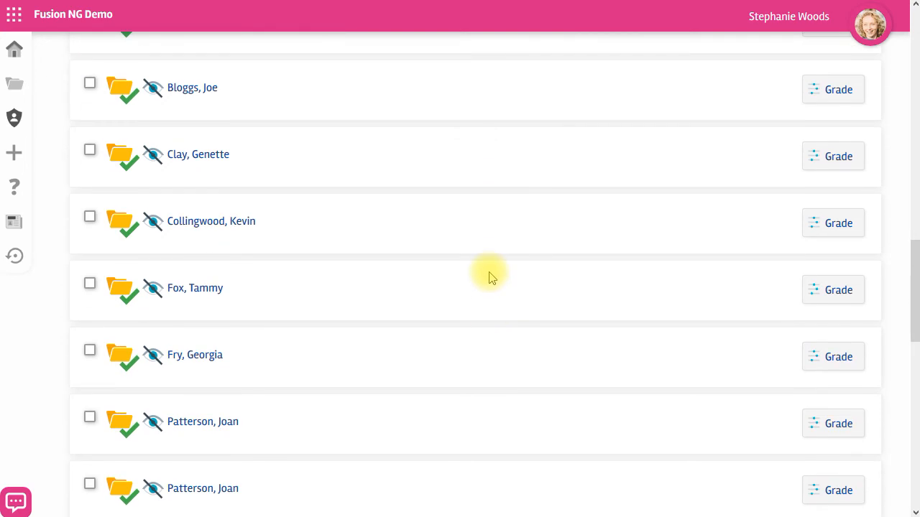
pyautogui.scroll(-5, 488, 277)
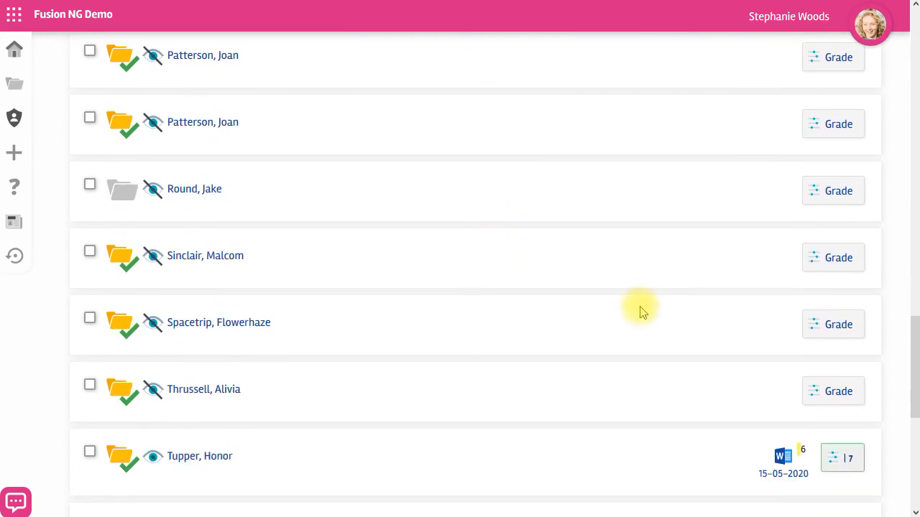
# Step: Return to the active homework list and open the available actions for the Chemistry Past Paper homework
pyautogui.click(13, 18)
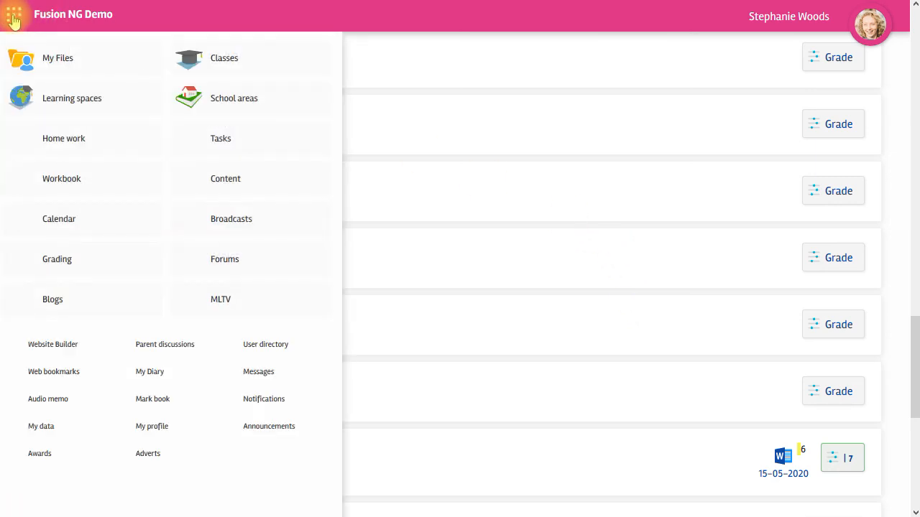
pyautogui.click(59, 140)
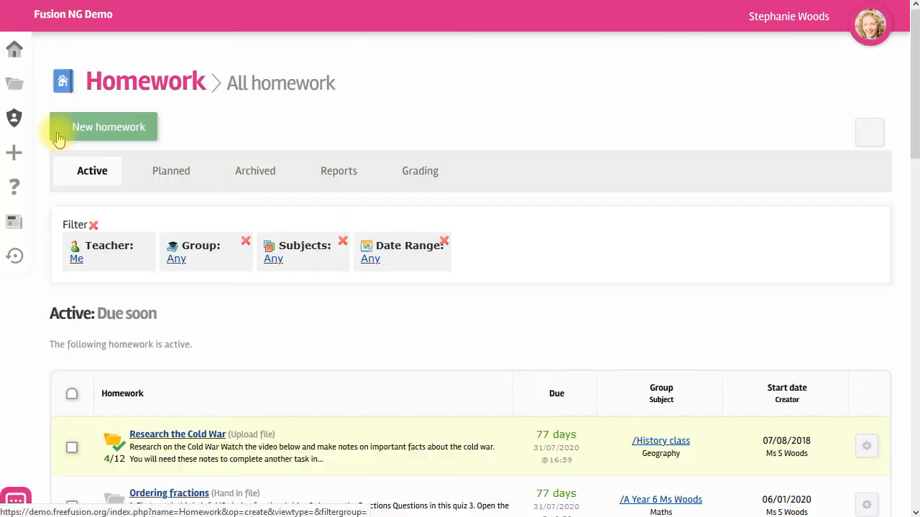
pyautogui.scroll(-3, 565, 184)
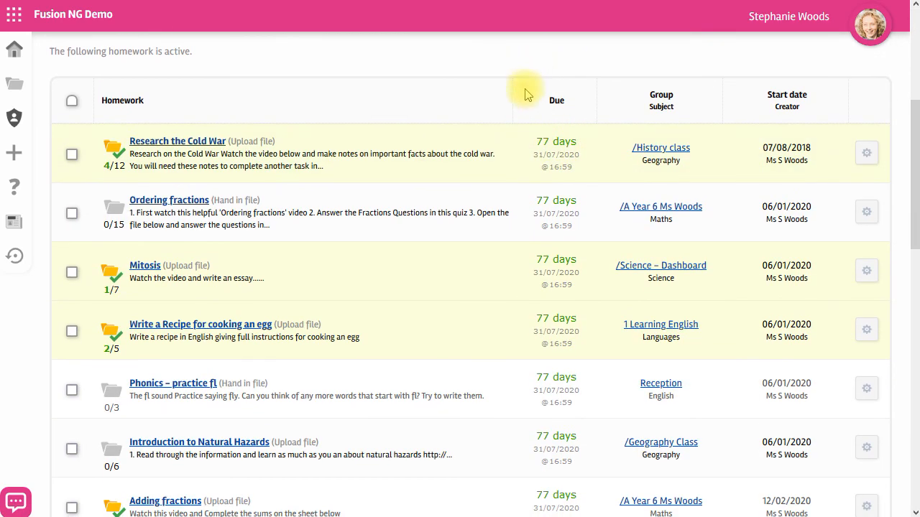
pyautogui.scroll(-2, 501, 390)
pyautogui.scroll(-4, 503, 395)
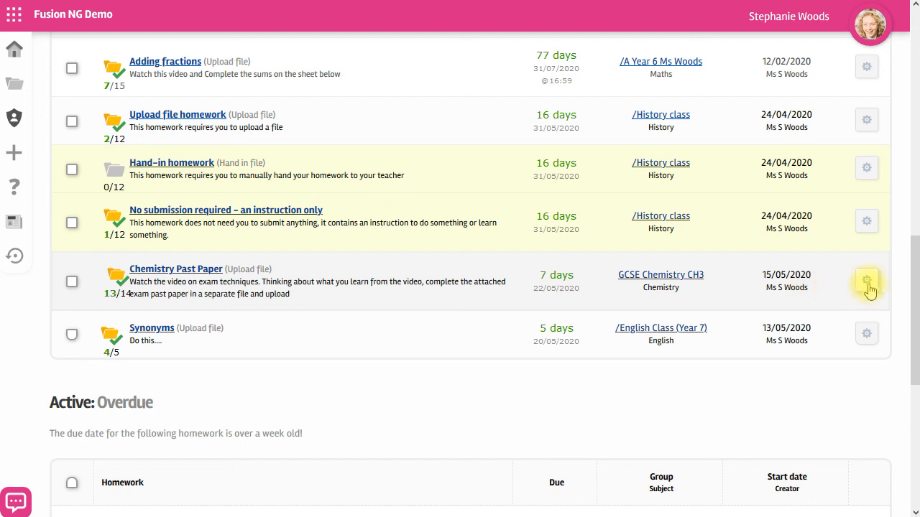
pyautogui.click(868, 281)
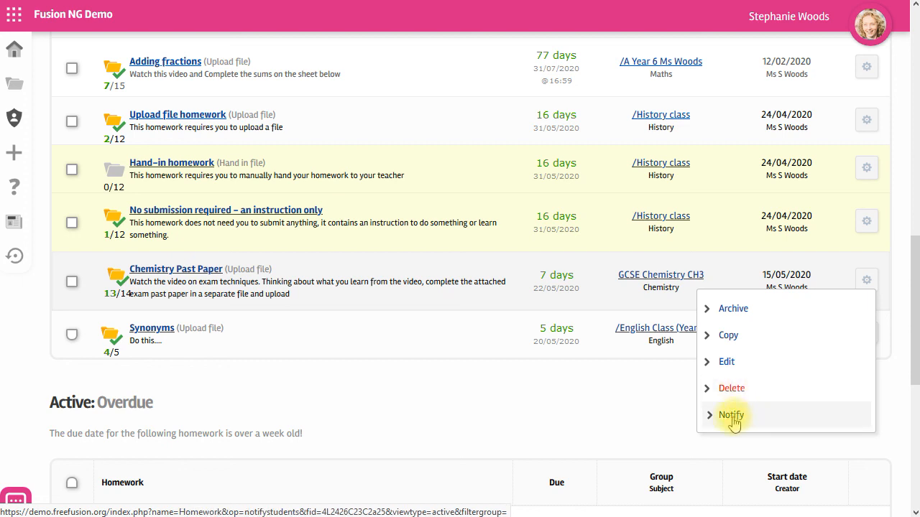
# Step: Close the homework actions and view the list of planned homework
pyautogui.scroll(10, 810, 377)
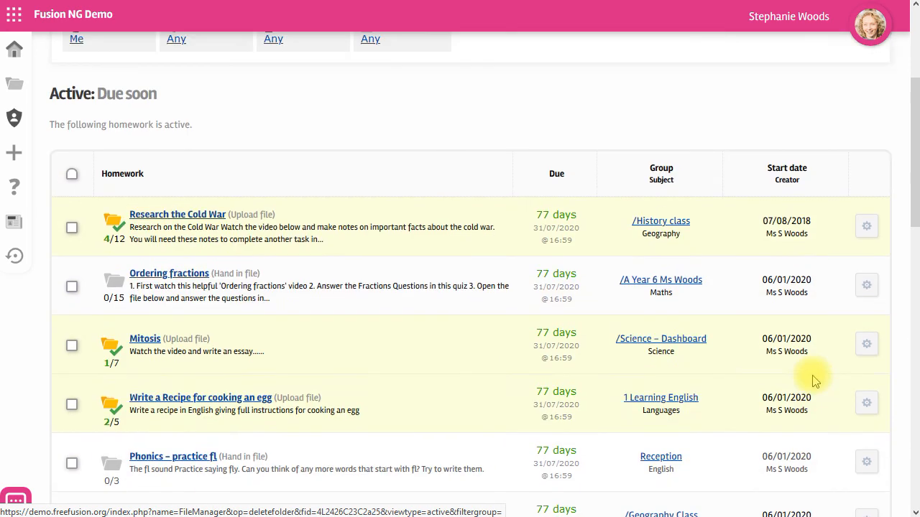
pyautogui.scroll(-1, 507, 322)
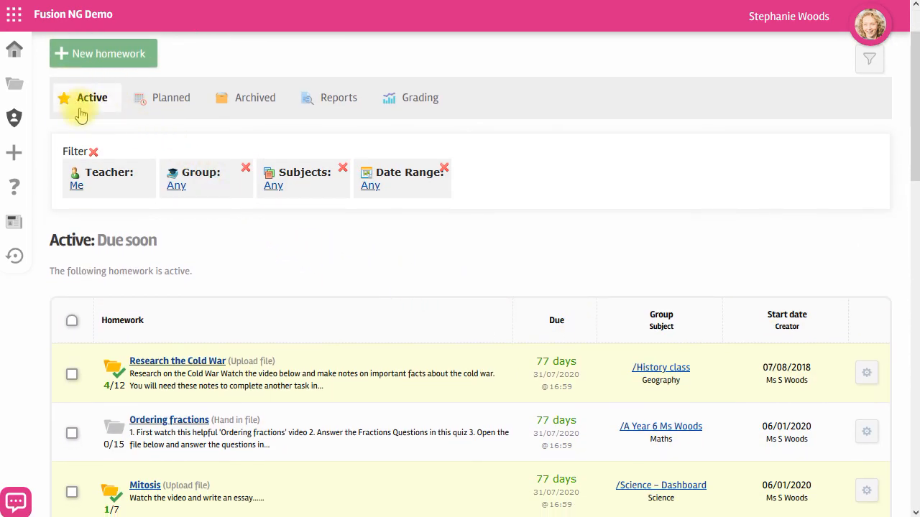
pyautogui.click(167, 101)
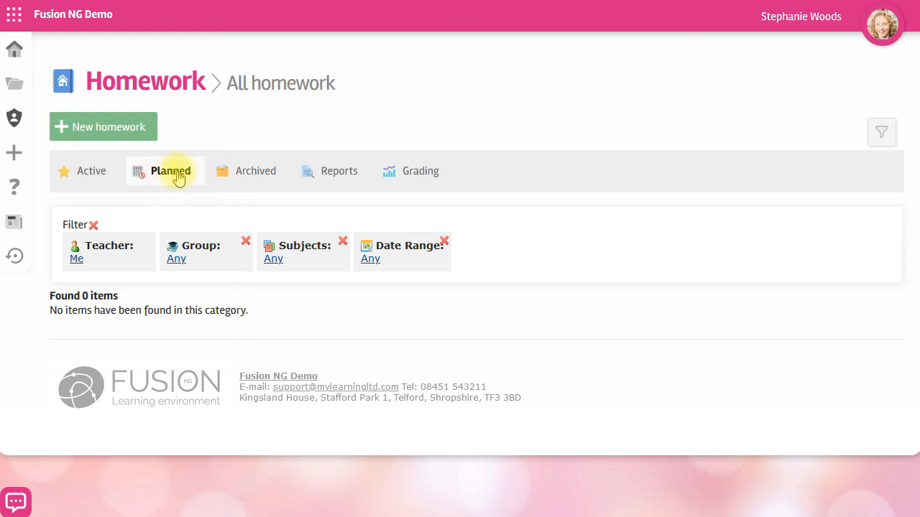
# Step: View the archived homework list and open the available actions for the archived Mitosis homework
pyautogui.click(253, 174)
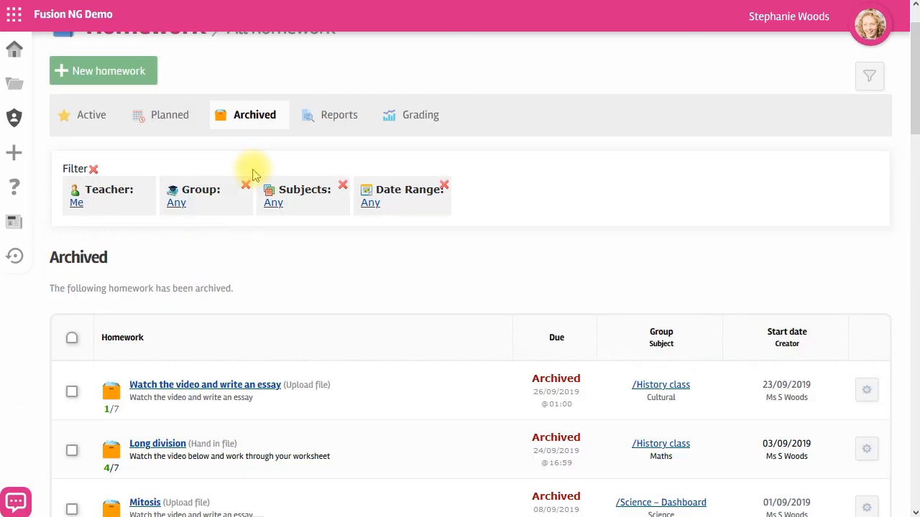
pyautogui.scroll(-2, 441, 263)
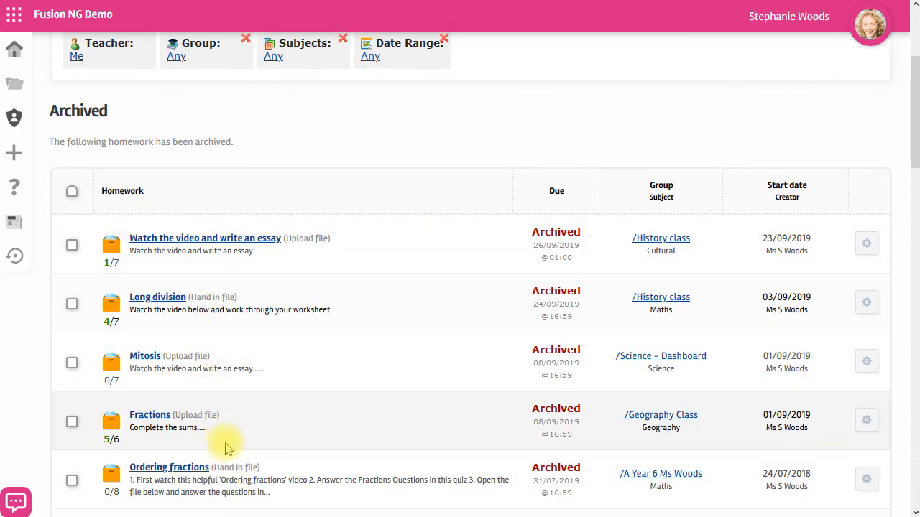
pyautogui.click(866, 361)
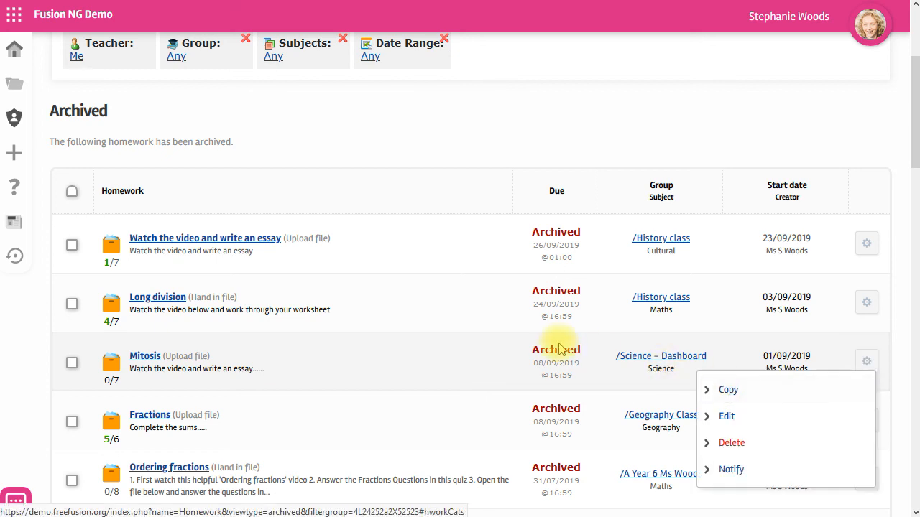
# Step: Return to the active homework list, select the History class's Upload file, Hand-in and No submission required homework, and go to the bulk actions
pyautogui.scroll(3, 554, 350)
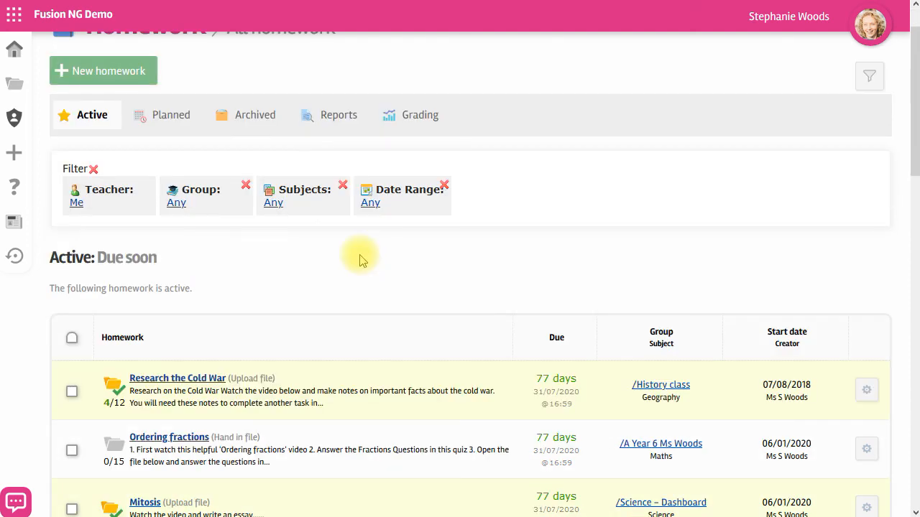
pyautogui.scroll(-7, 359, 257)
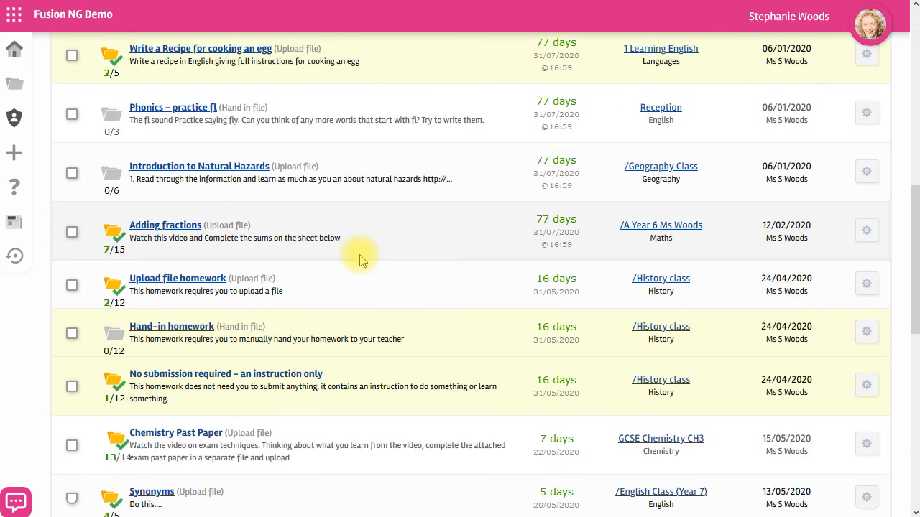
pyautogui.scroll(-1, 361, 260)
pyautogui.click(72, 211)
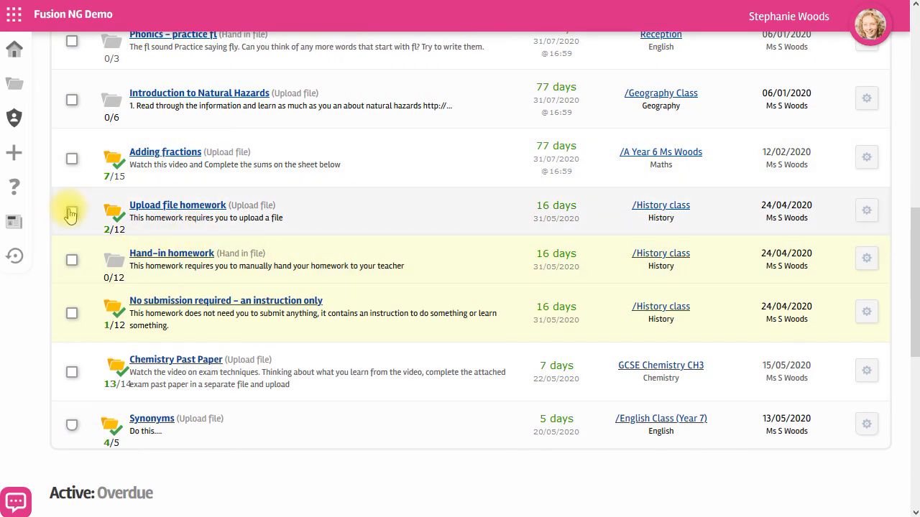
pyautogui.click(71, 258)
pyautogui.click(72, 313)
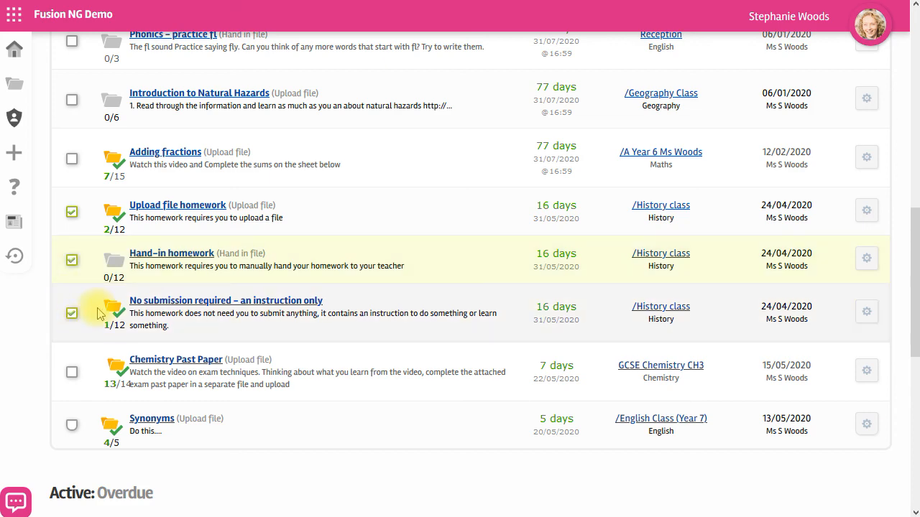
pyautogui.scroll(-1, 275, 314)
pyautogui.scroll(-3, 275, 314)
pyautogui.scroll(-4, 276, 310)
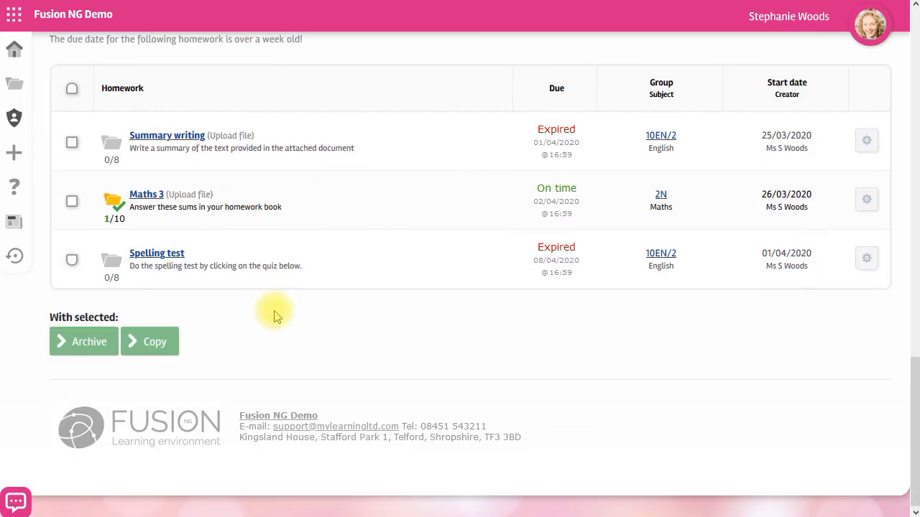